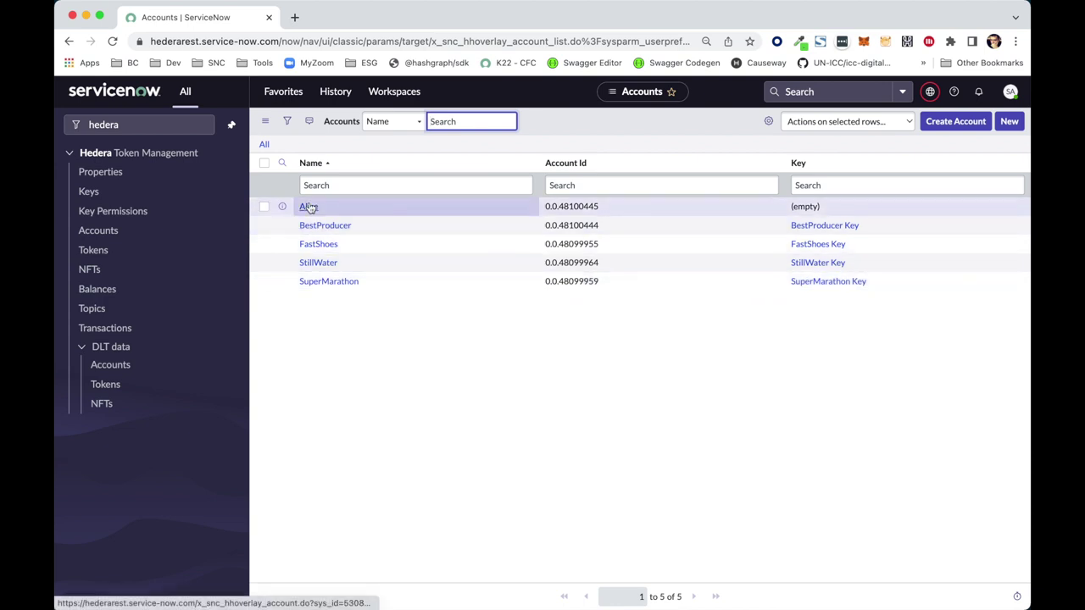
Review the Keys and Key Permissions lists under Hedera Token Management, and open the Tokens list.
left_click(88, 192)
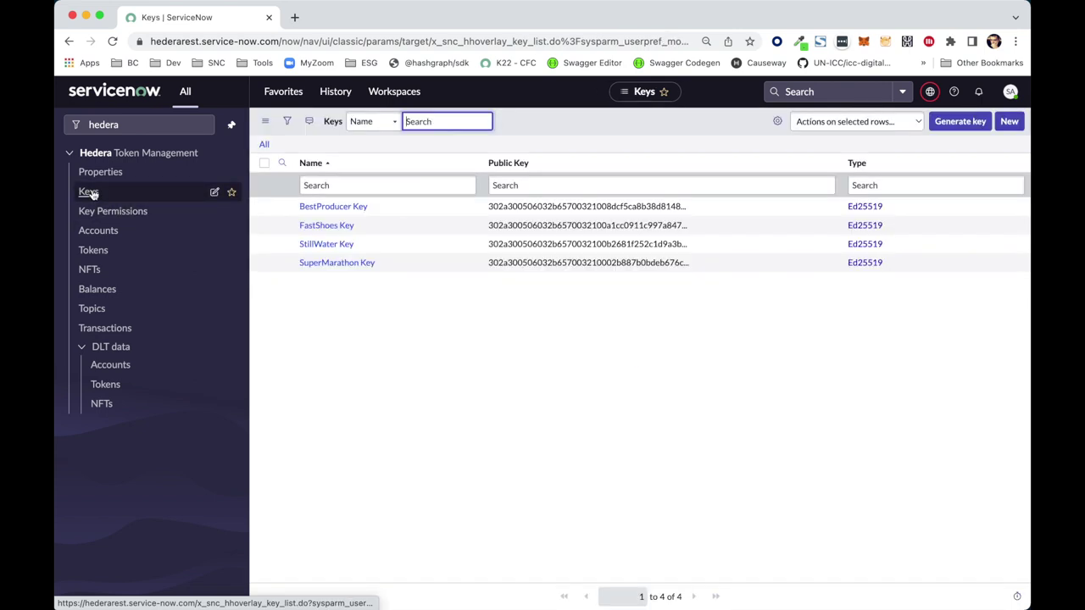
left_click(116, 215)
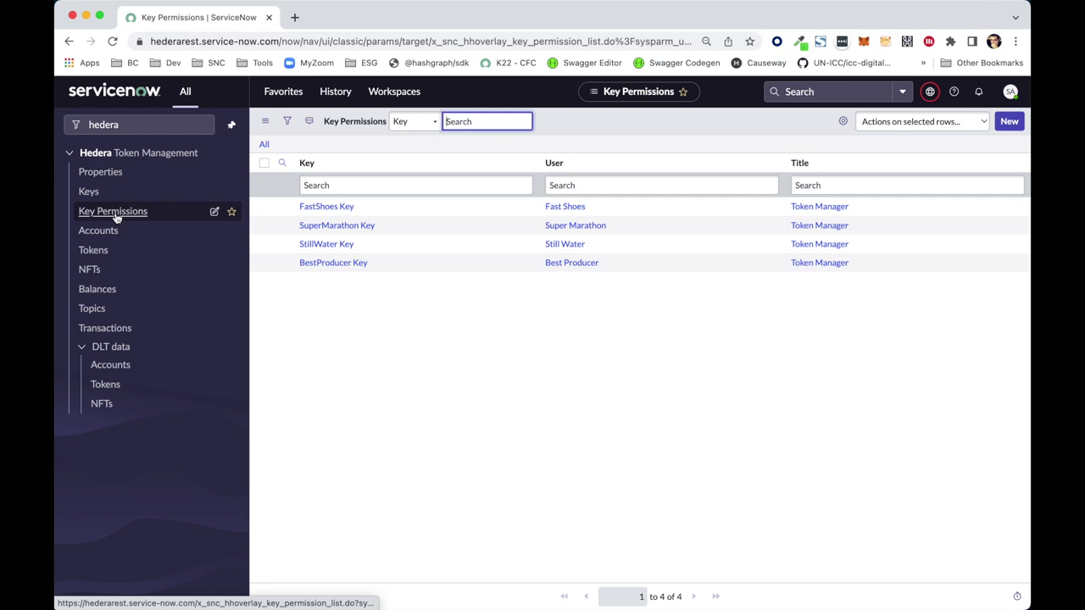
left_click(95, 253)
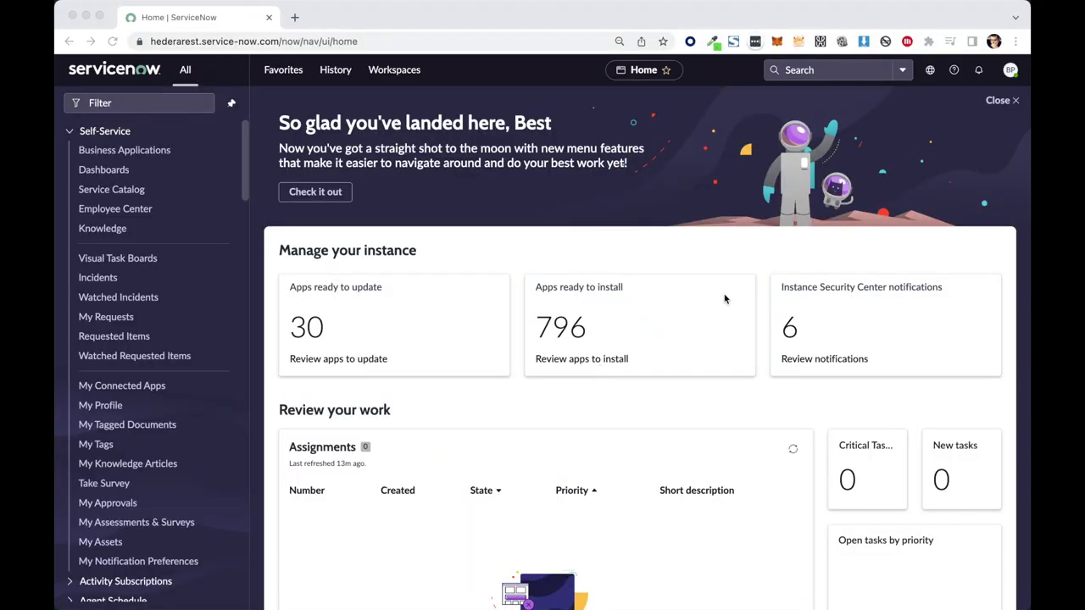
Check the signed-in user, and open the FastShoes RunningShoes token record through the navigation filter "token man".
left_click(1010, 71)
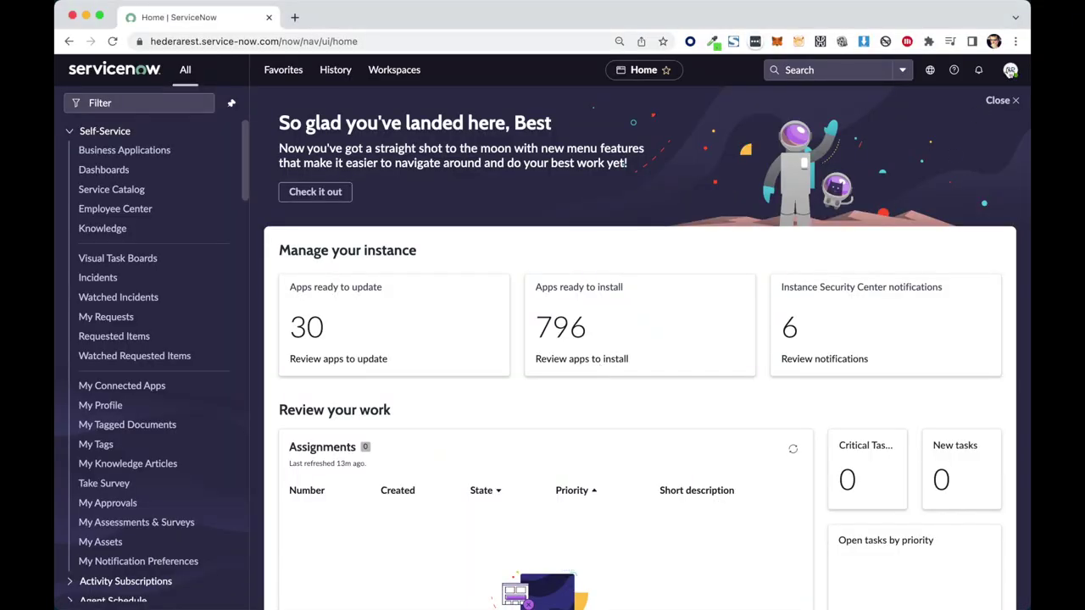
left_click(1010, 72)
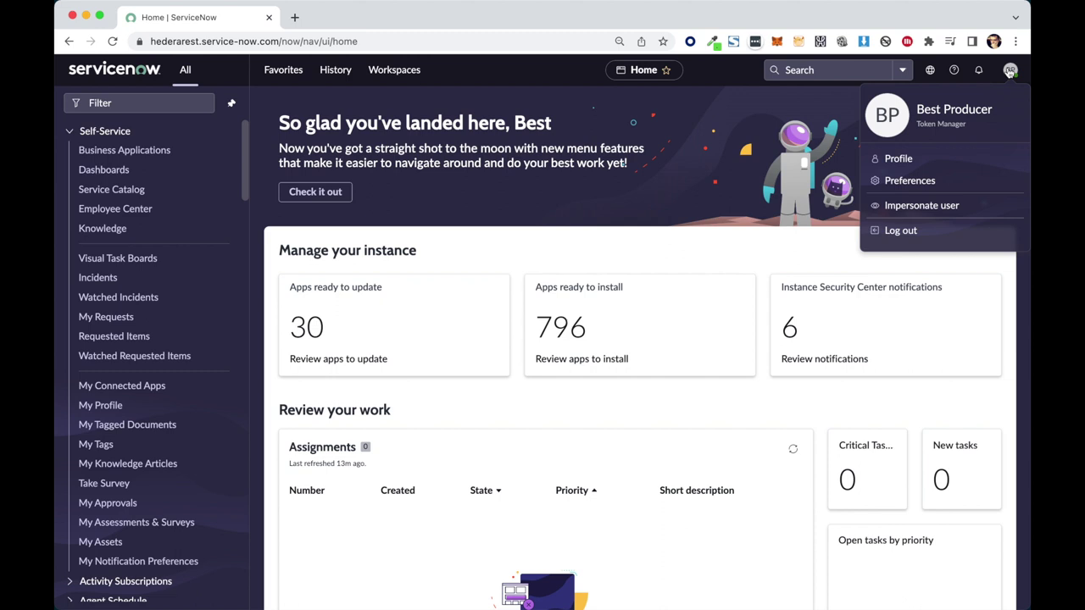
left_click(136, 103)
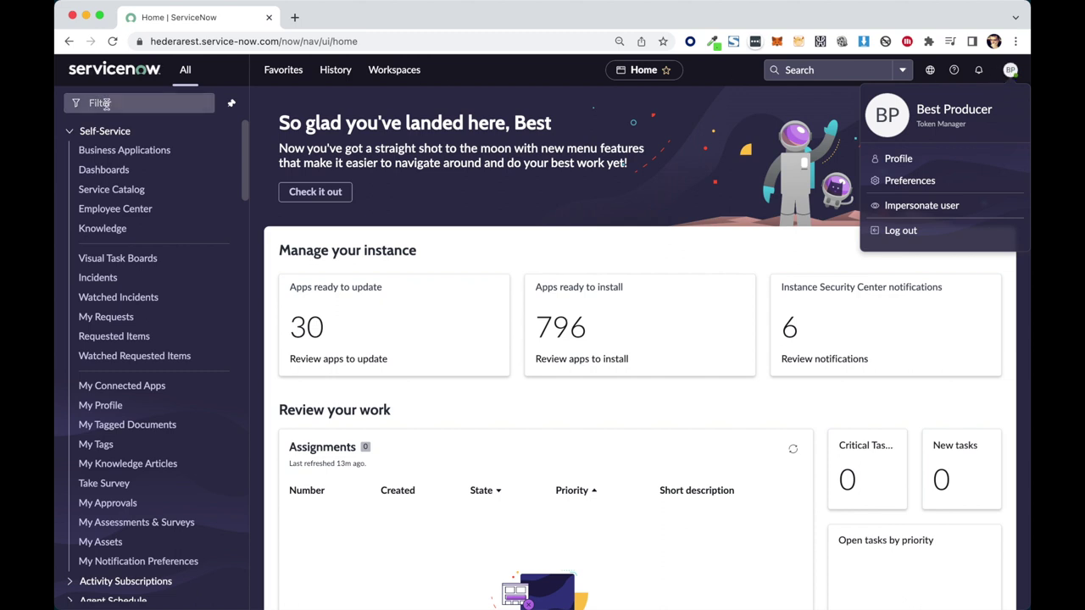
type("token man")
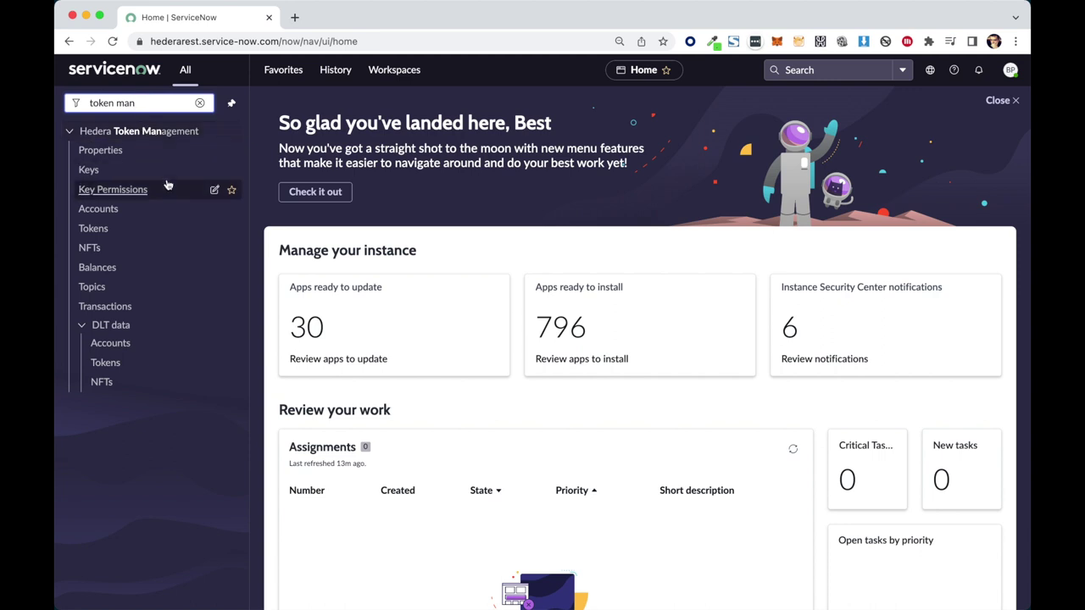
left_click(93, 228)
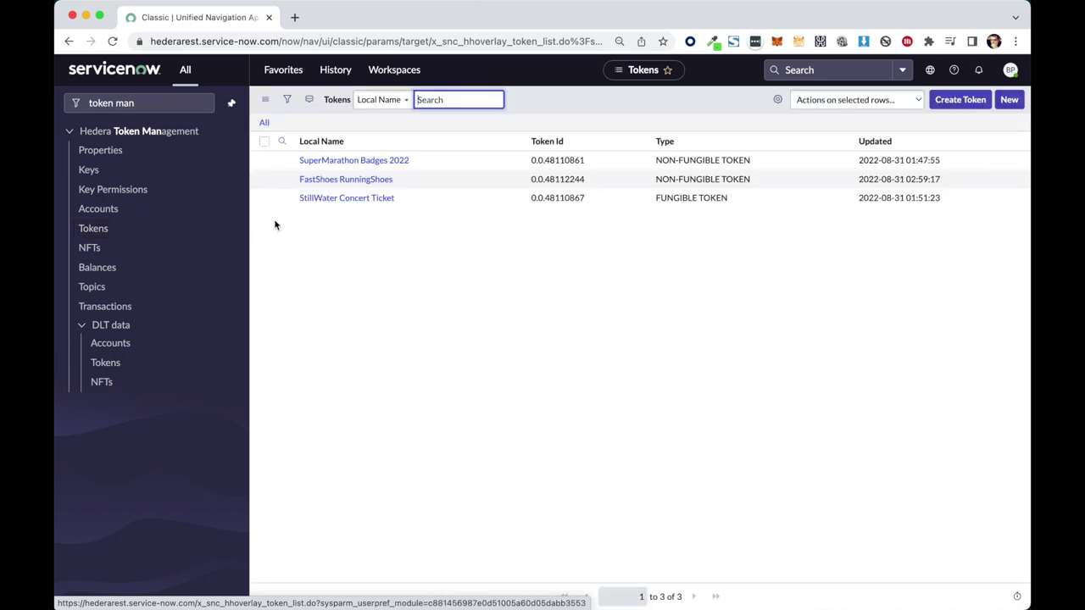
left_click(339, 180)
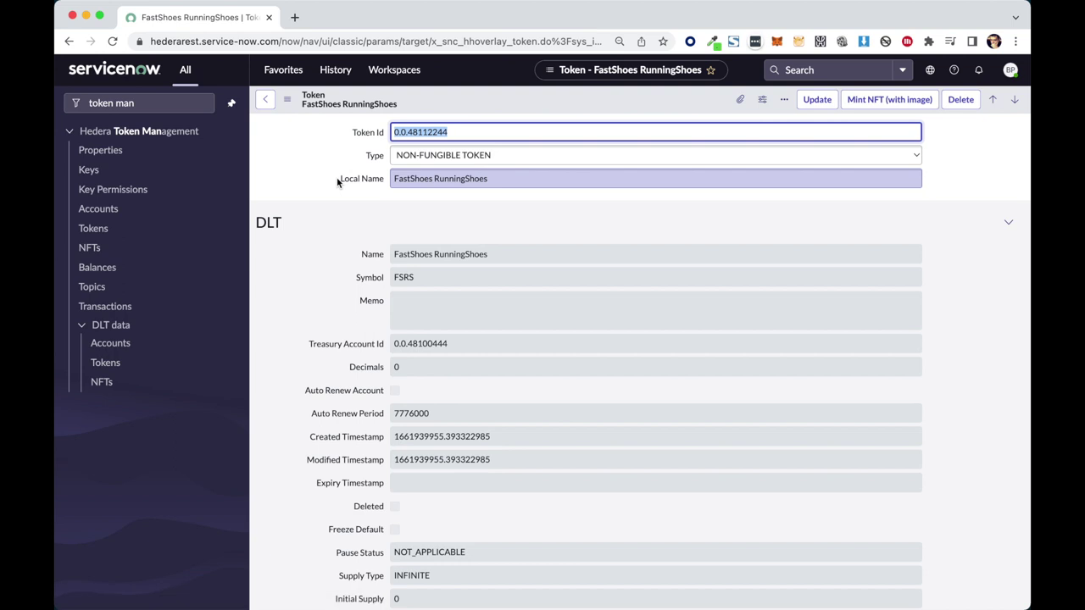
Start minting an NFT with image, named "RunningShoes Model Alpha", with creator "Manufacturing Plant 138 Mumbai" and a description naming the shoes' owner.
left_click(901, 99)
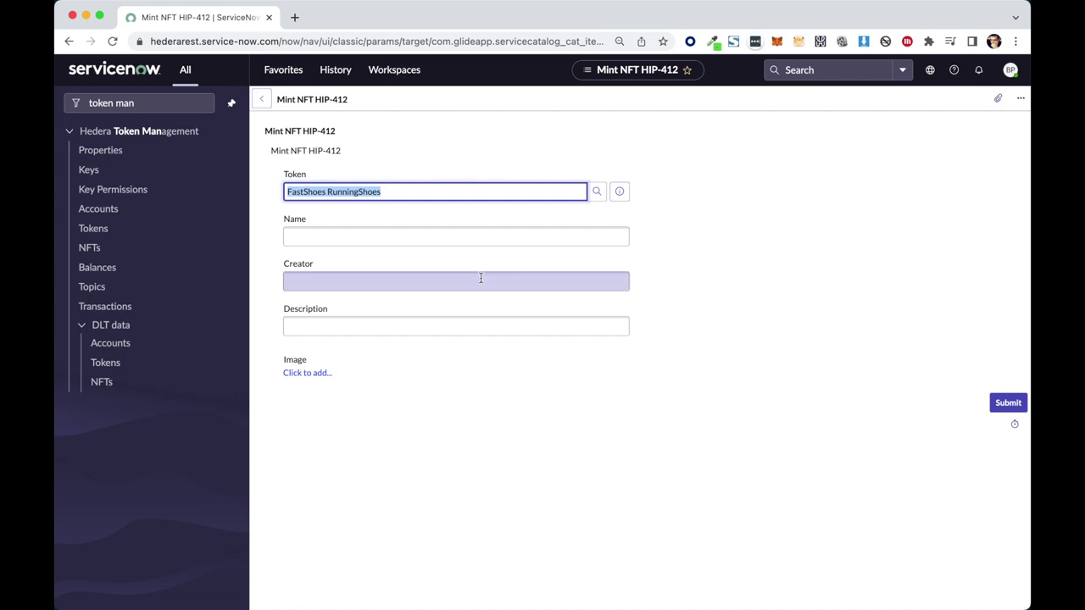
left_click(331, 241)
type("Running")
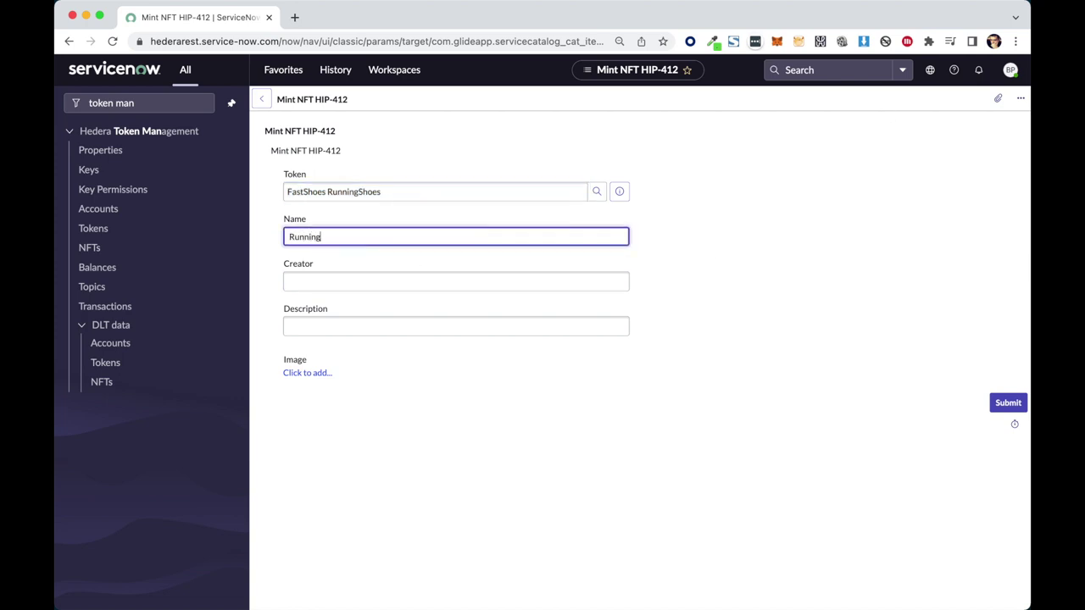
type("Shoes Model Alpha")
key("Tab")
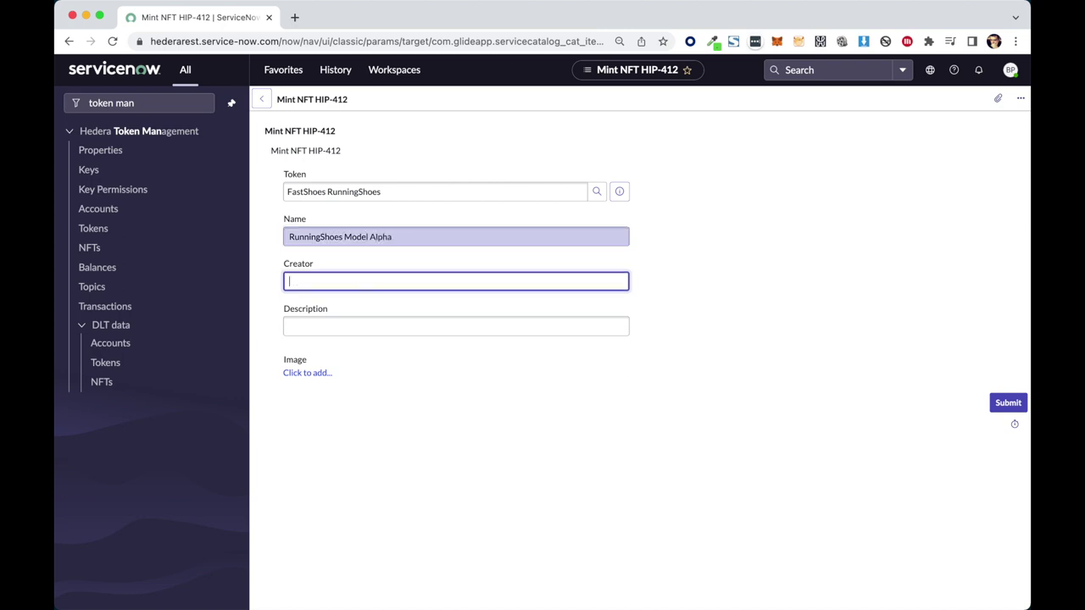
type("Manufacturing Plant 138 Mumbai")
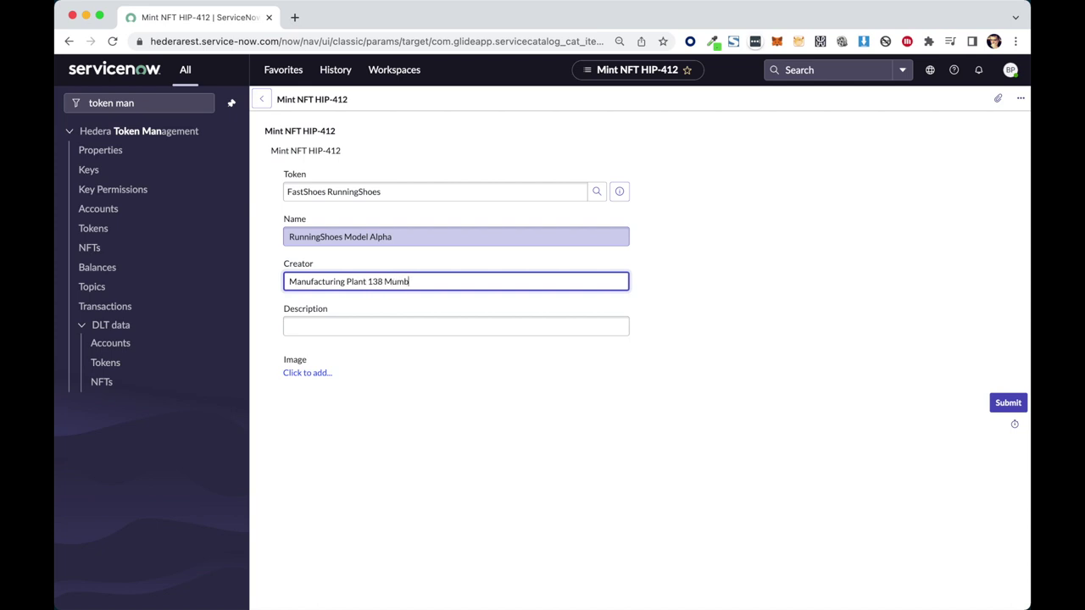
key("Tab")
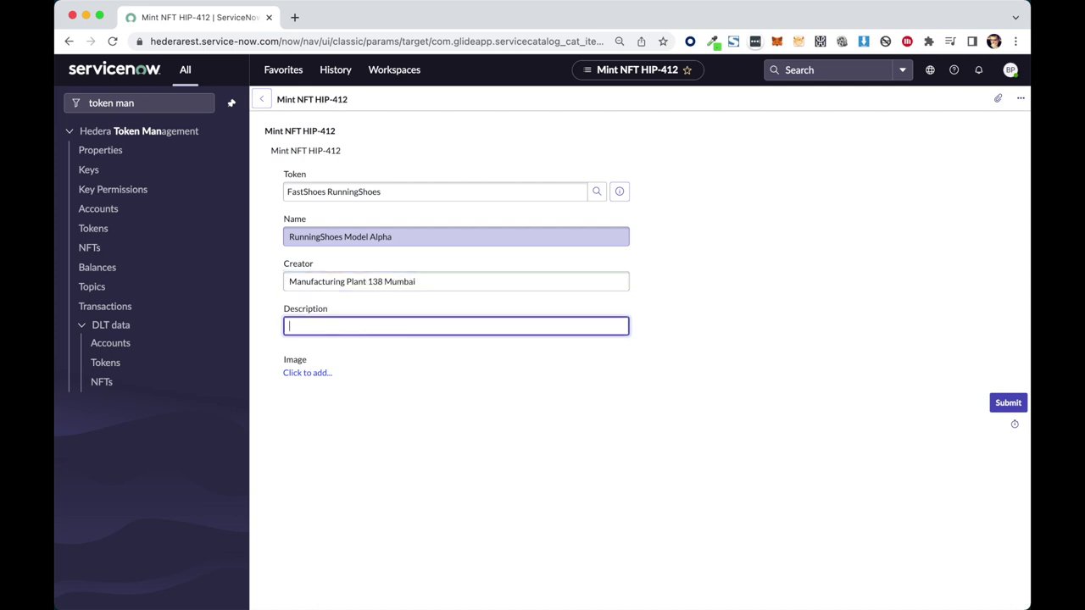
type("Alice's shoes")
Attach RunningShoes.png from the nfts folder as the NFT image and submit the mint request.
left_click(308, 375)
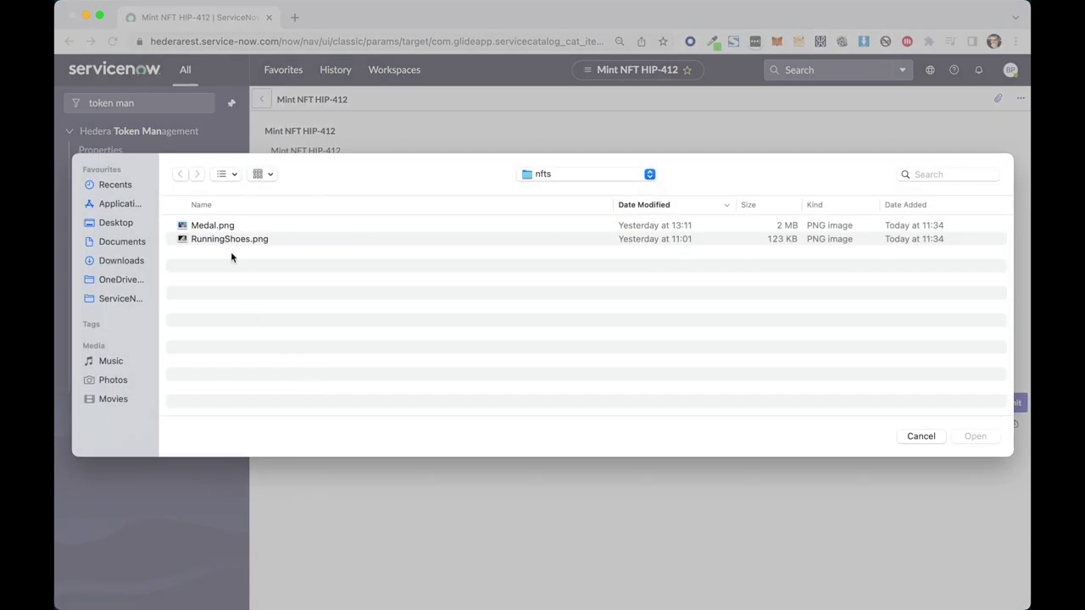
double_click(216, 240)
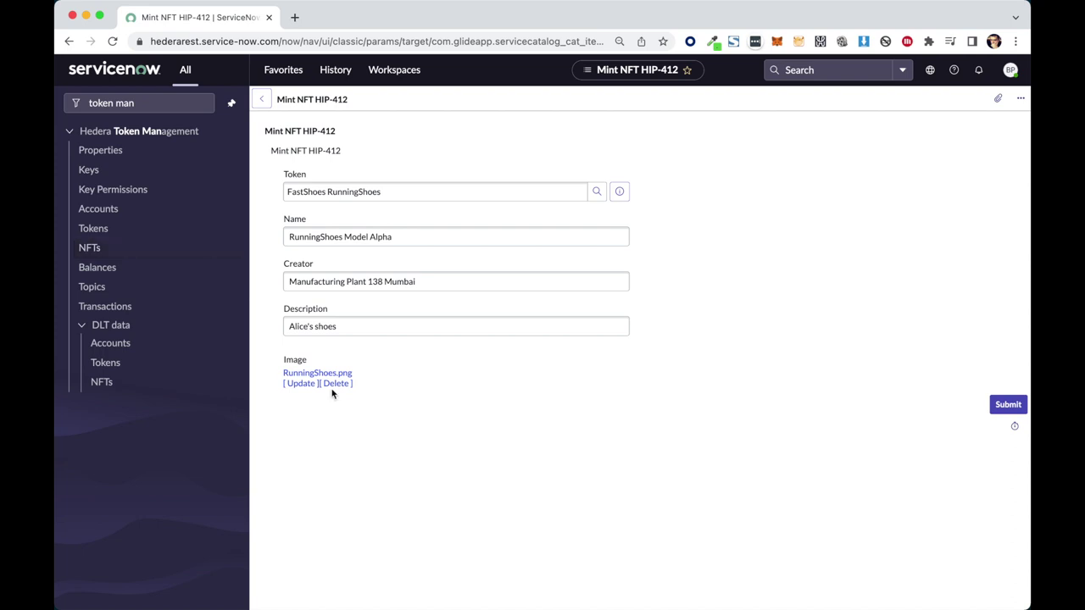
left_click(1003, 408)
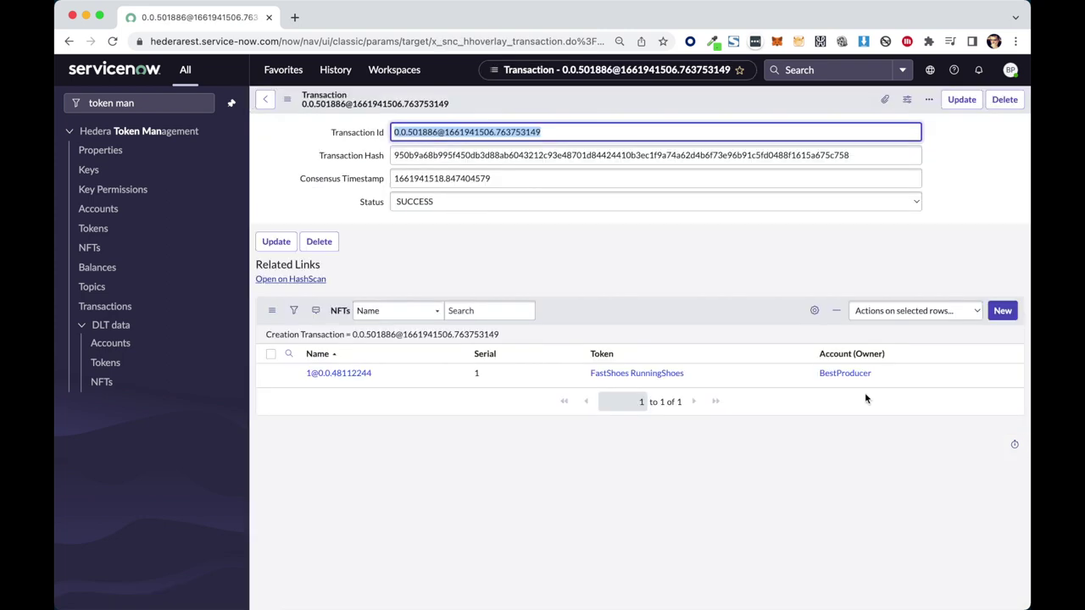
Open the newly minted NFT's record from its transaction and transfer the item to the FastShoes account.
left_click(346, 378)
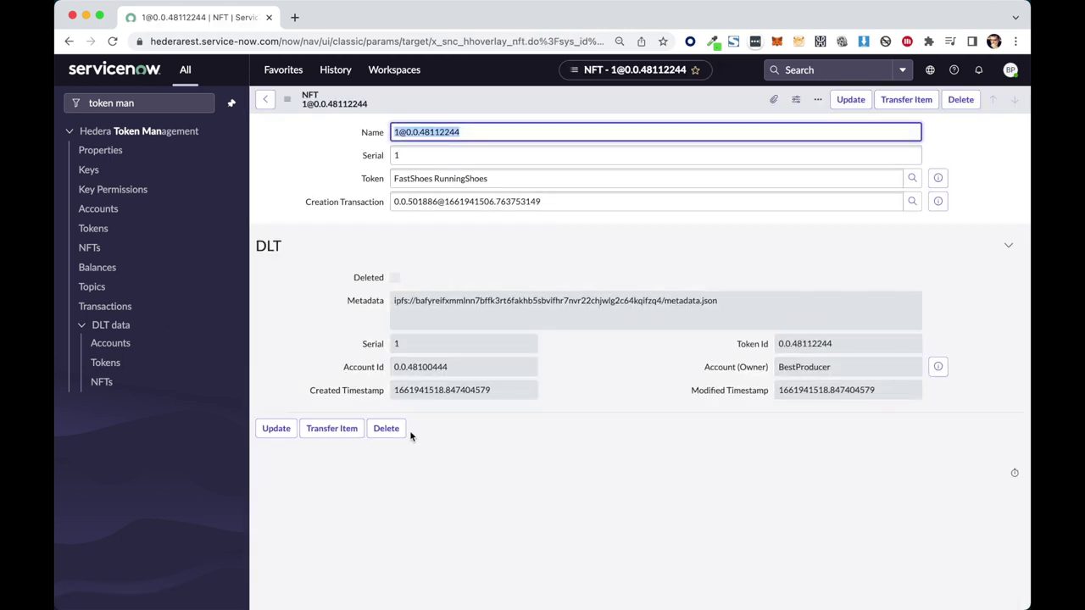
double_click(400, 346)
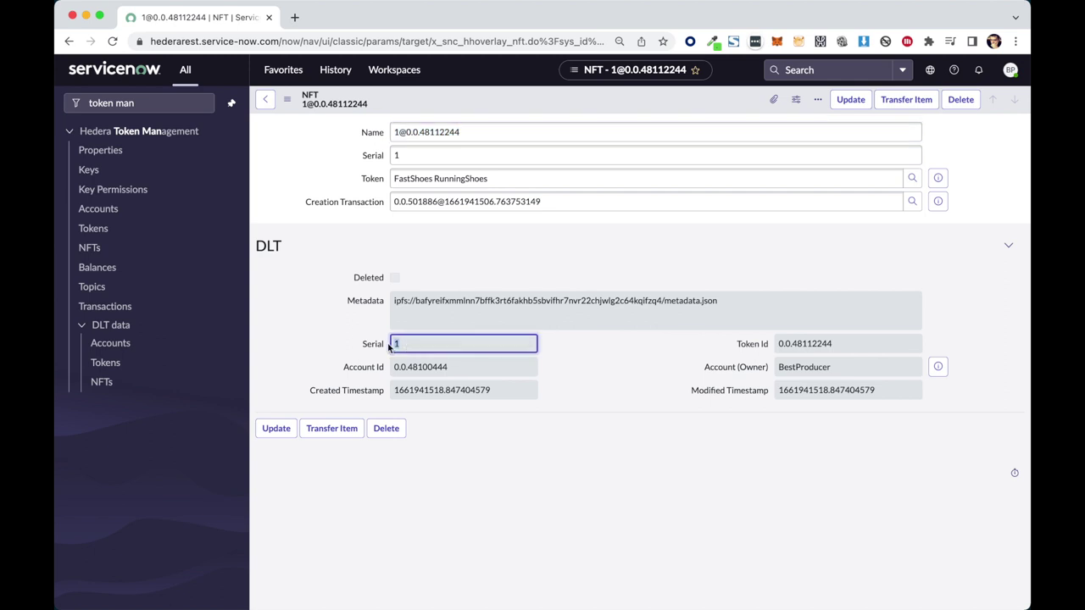
left_click(917, 106)
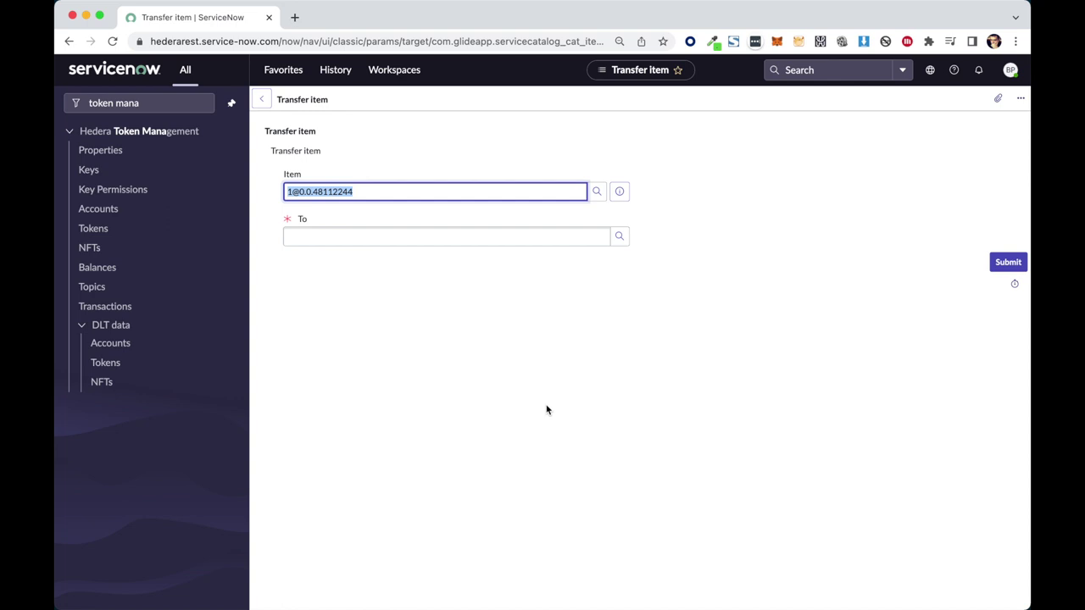
left_click(308, 237)
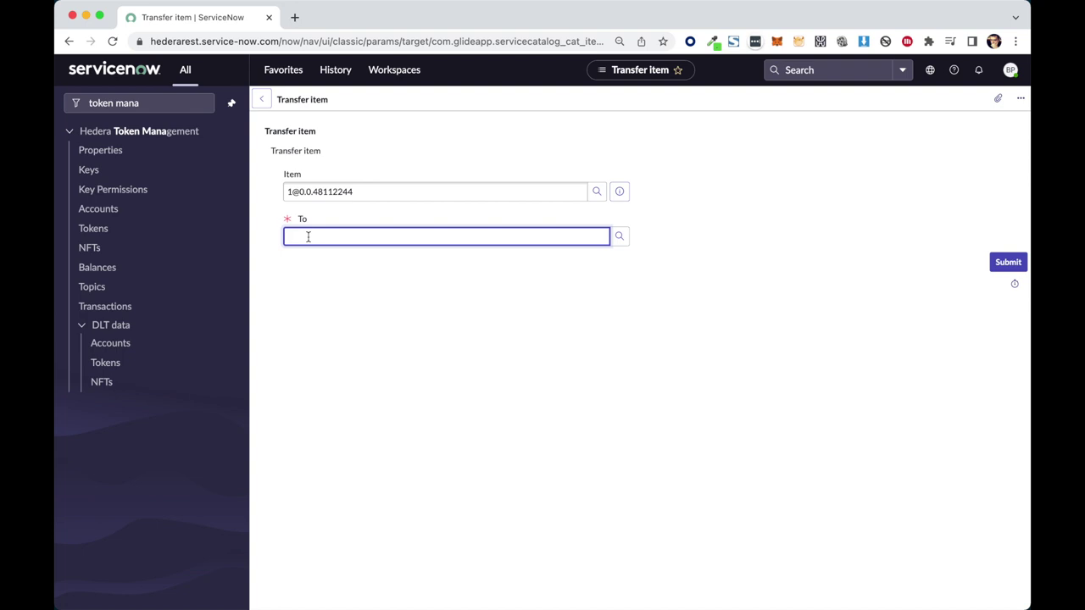
type("fast")
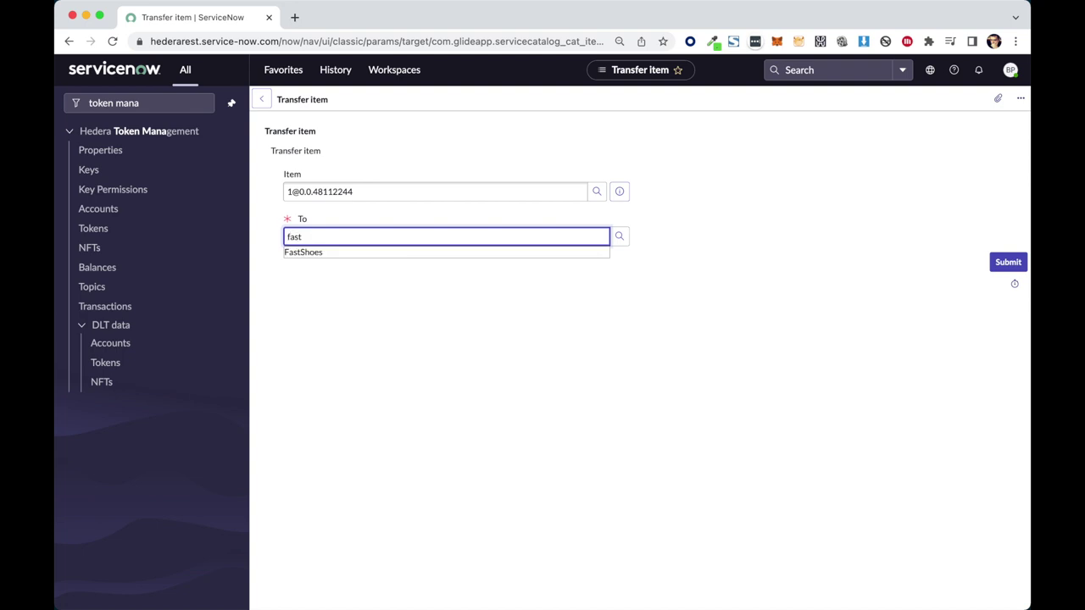
key("Down")
key("Return")
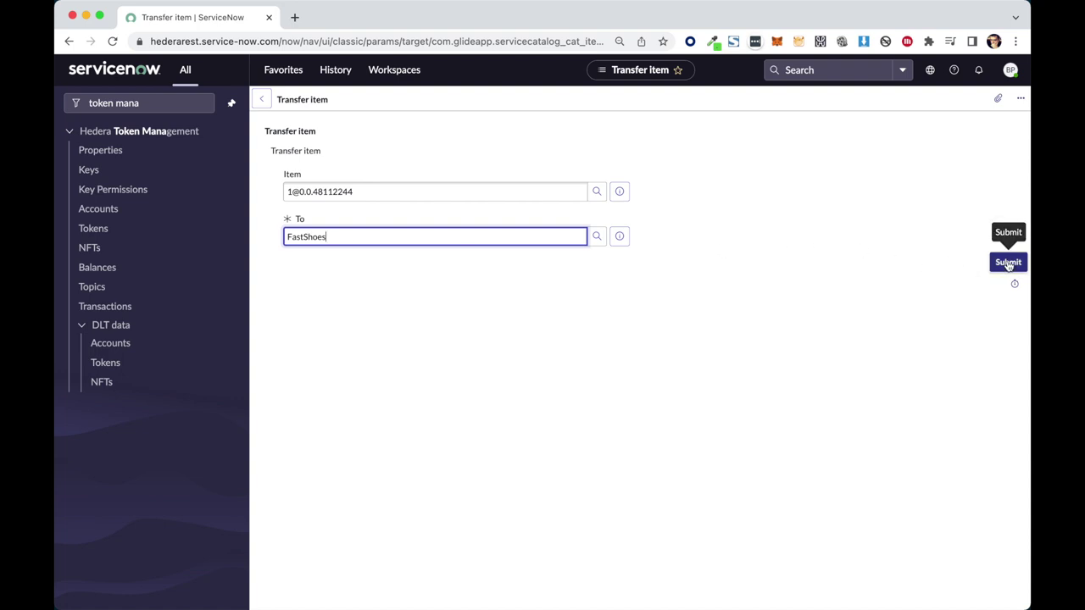
left_click(1010, 70)
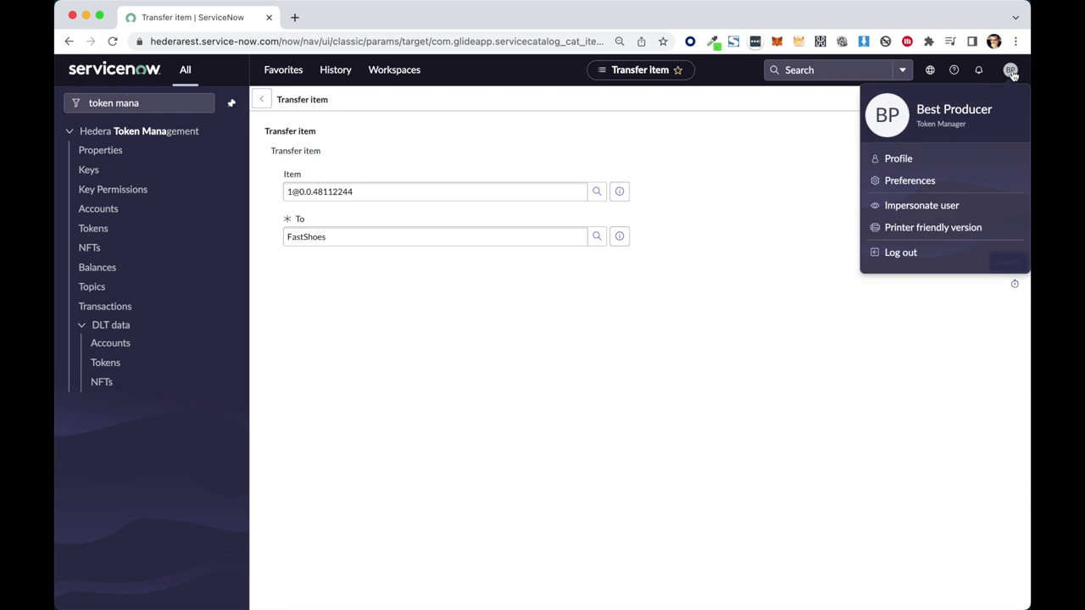
left_click(972, 378)
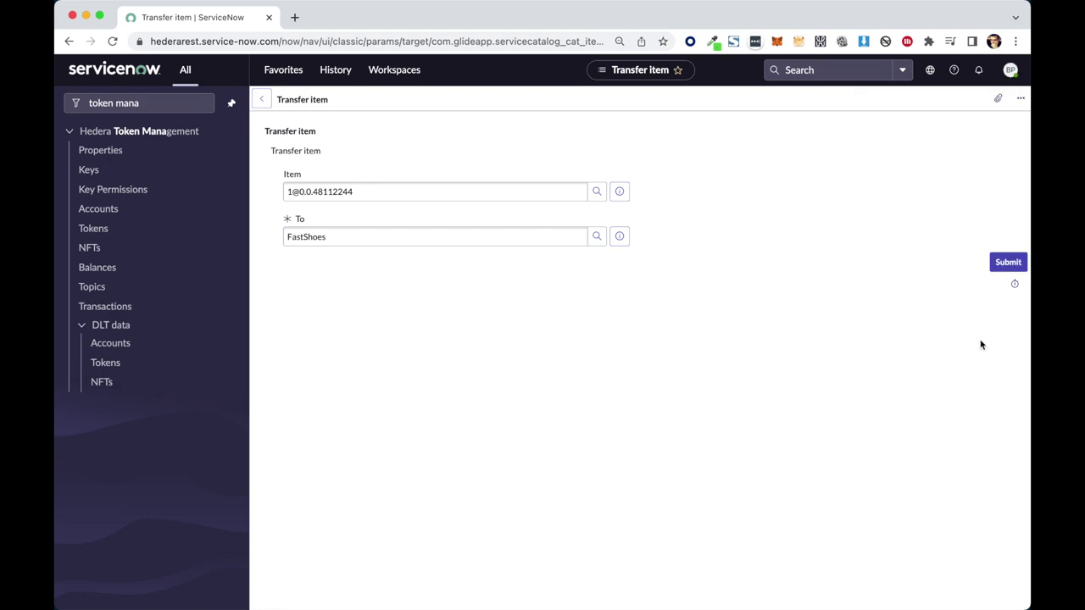
left_click(1004, 263)
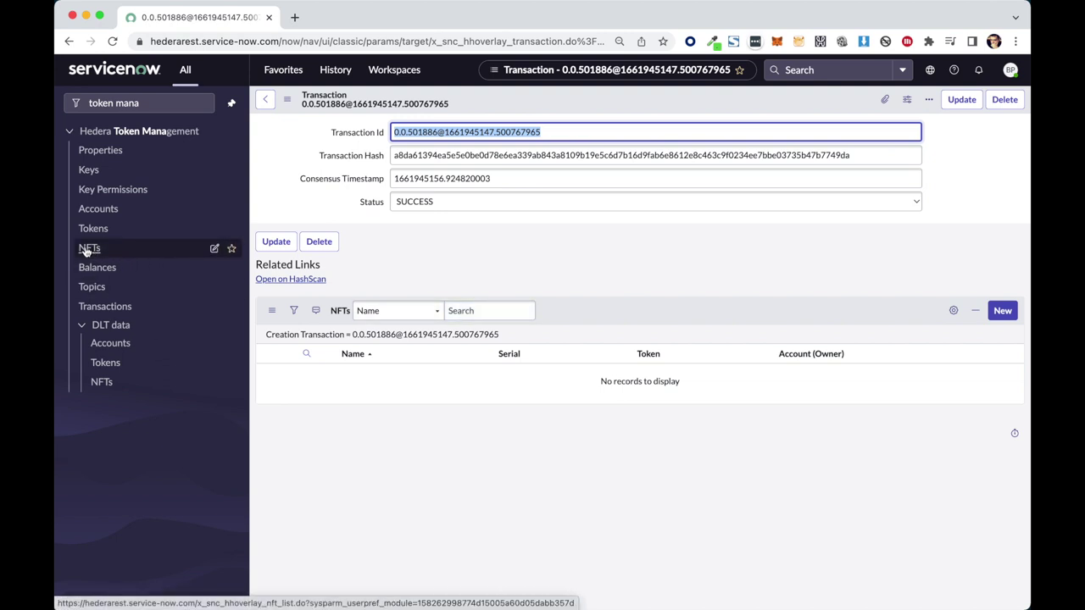
Check the transfer transaction on HashScan and the NFT's current owner in its ServiceNow record.
left_click(298, 281)
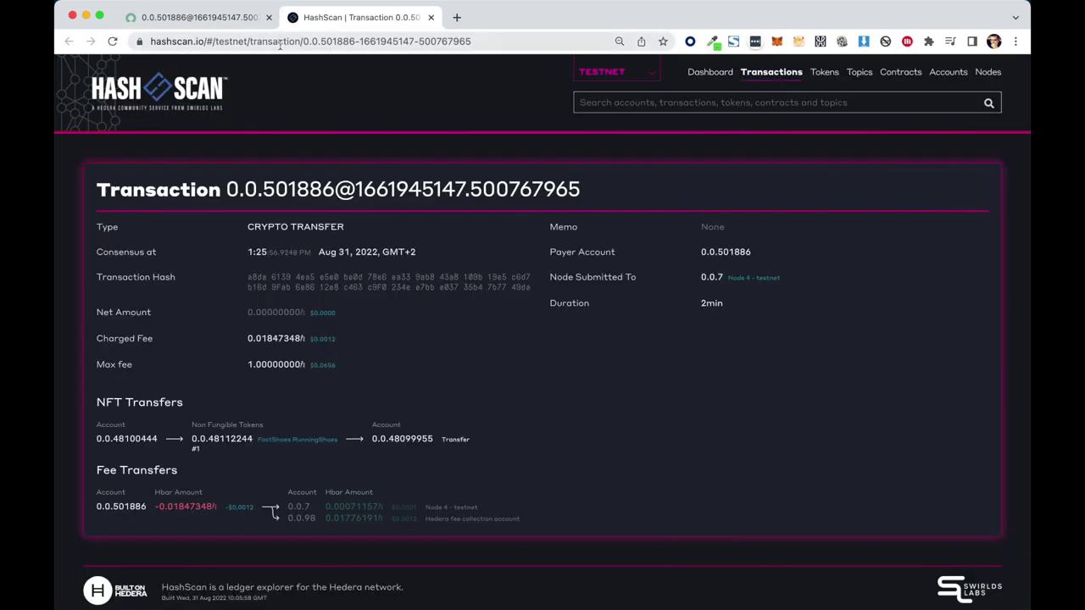
left_click(431, 17)
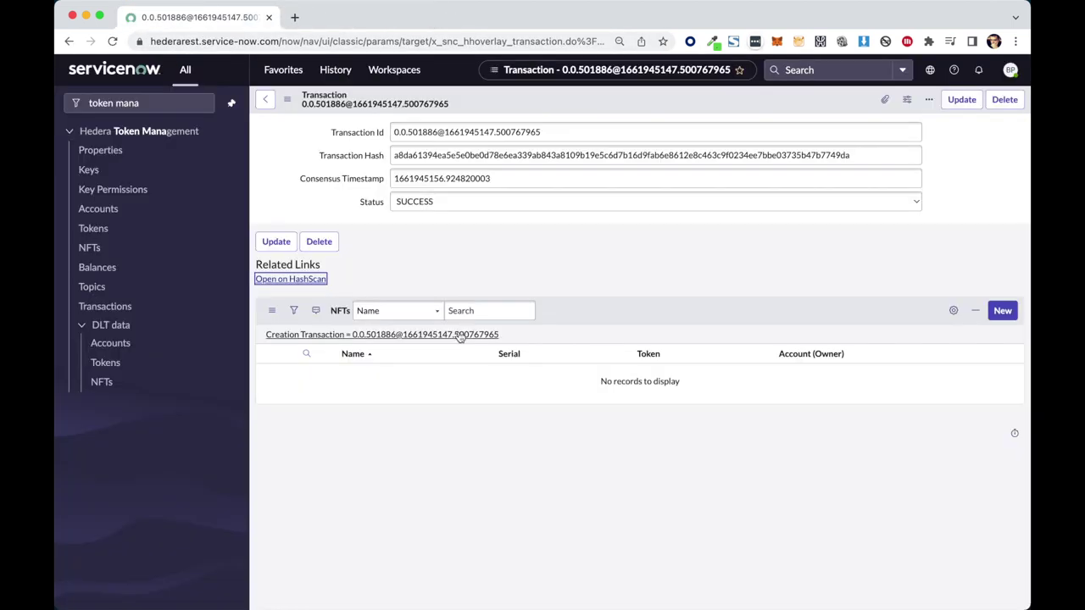
left_click(88, 250)
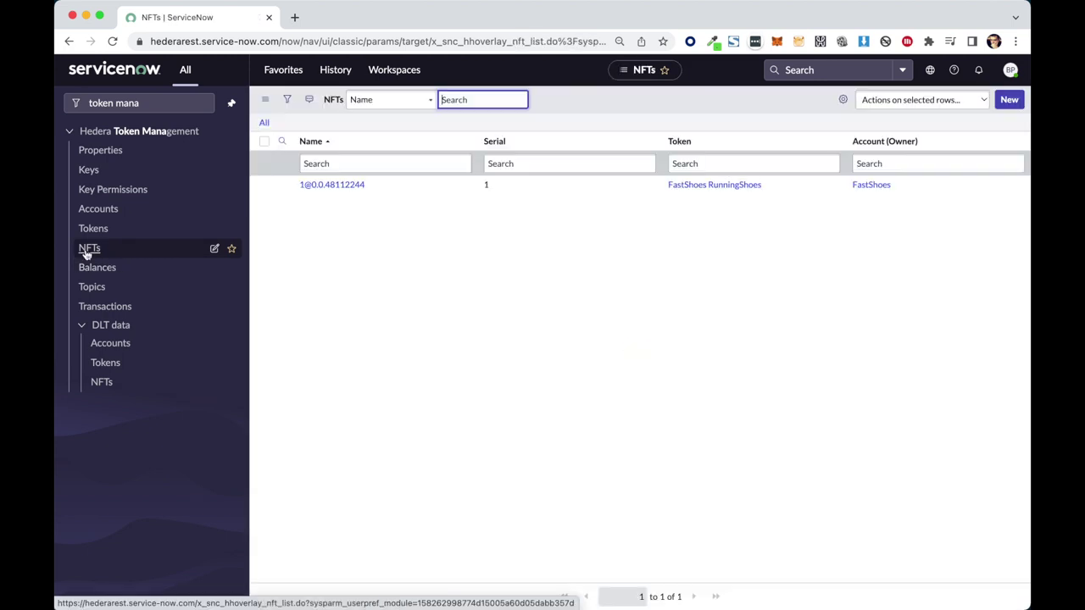
left_click(337, 185)
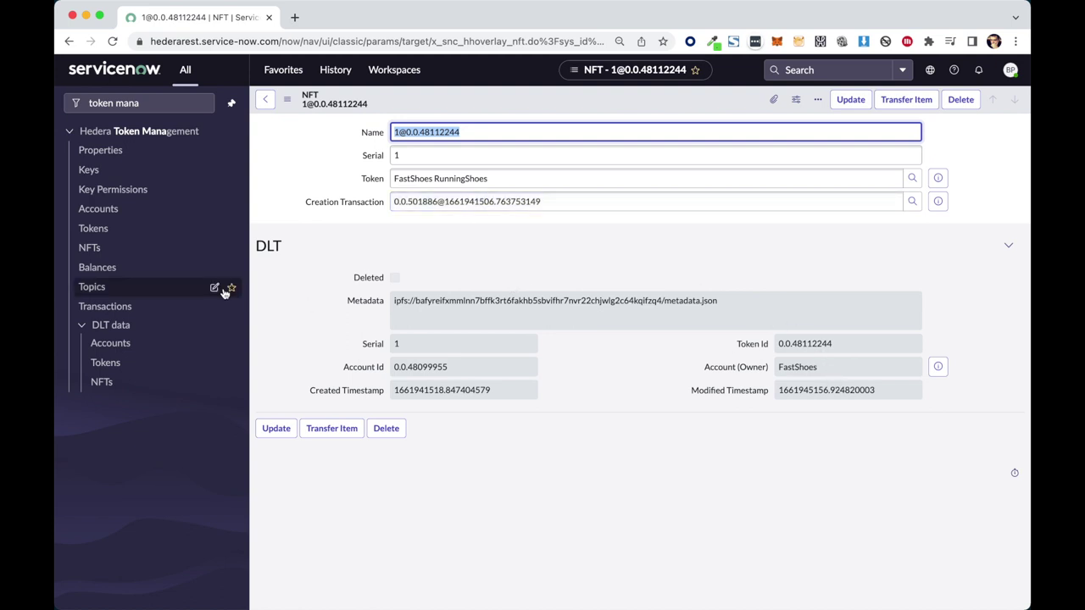
left_click(105, 270)
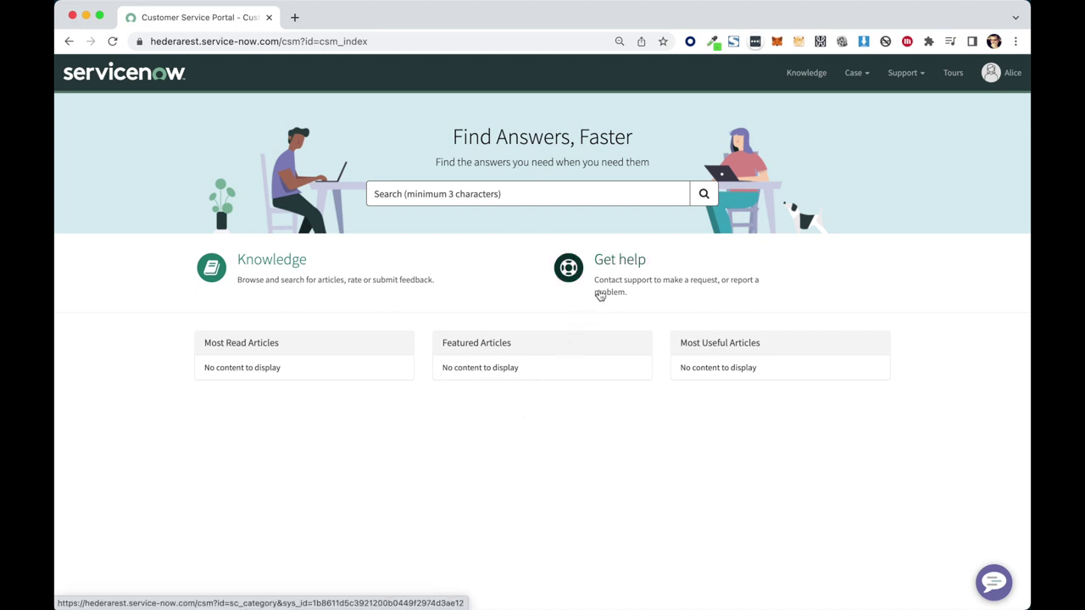
Open the Redeem FastShoes NFT request from the Customer Service Portal's Services category and check its Hedera account ID.
left_click(630, 266)
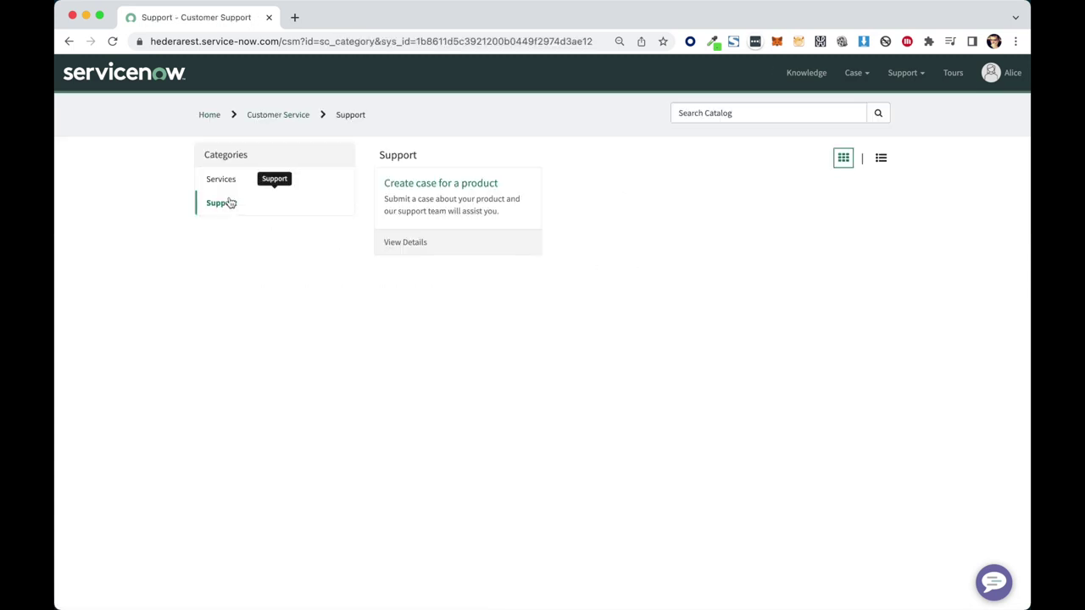
left_click(219, 184)
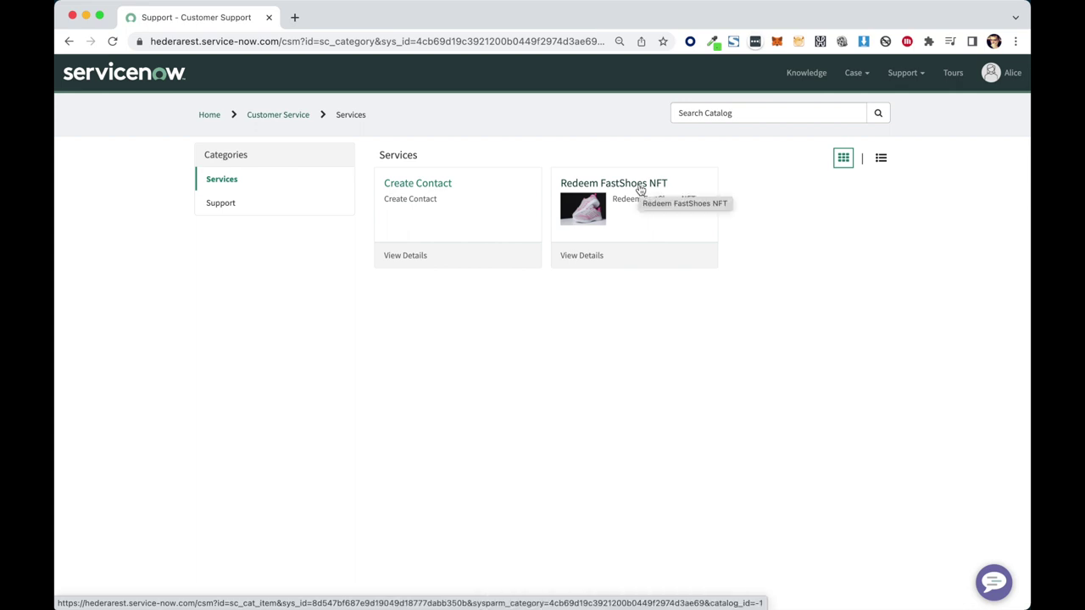
left_click(640, 189)
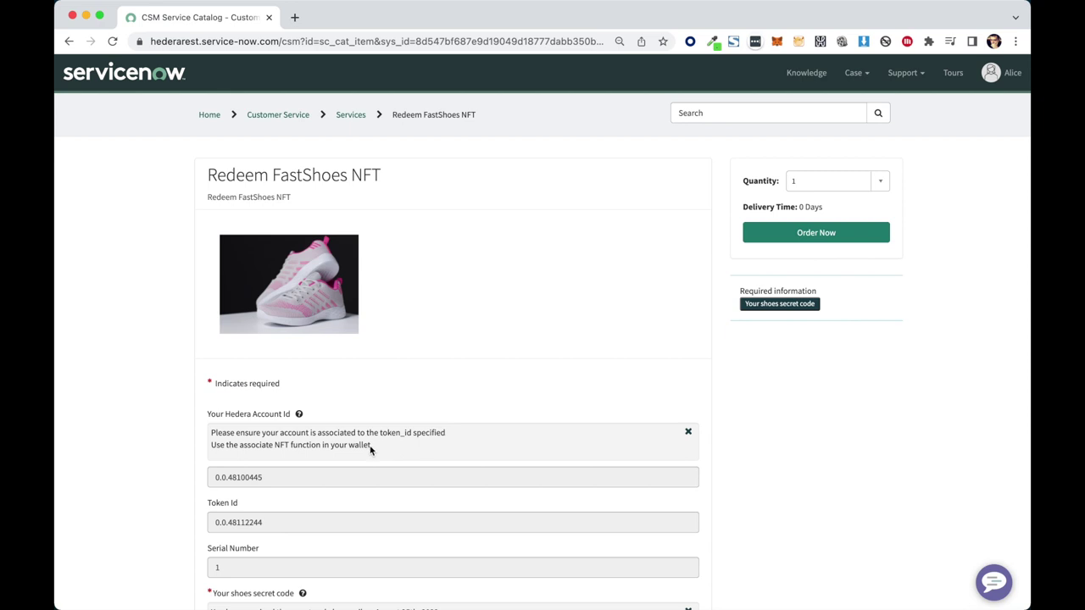
left_click_drag(275, 477, 179, 478)
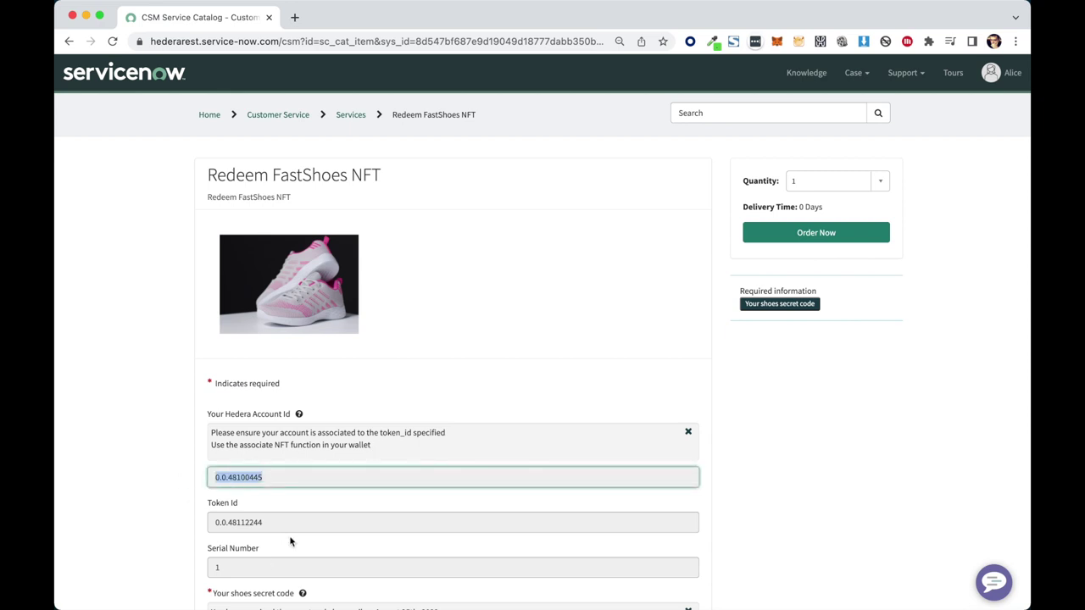
Copy the NFT's token ID from the redemption form, switch to the HashPack wallet and check its assets and NFTs.
scroll(290, 542, "down", 1)
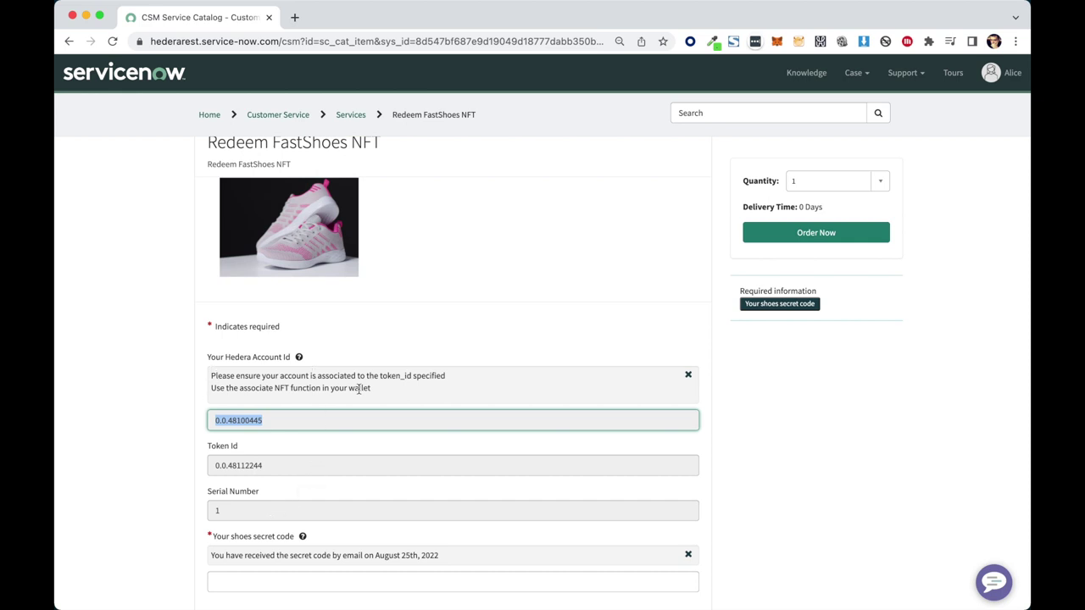
left_click(278, 420)
key("Tab")
key("super+c")
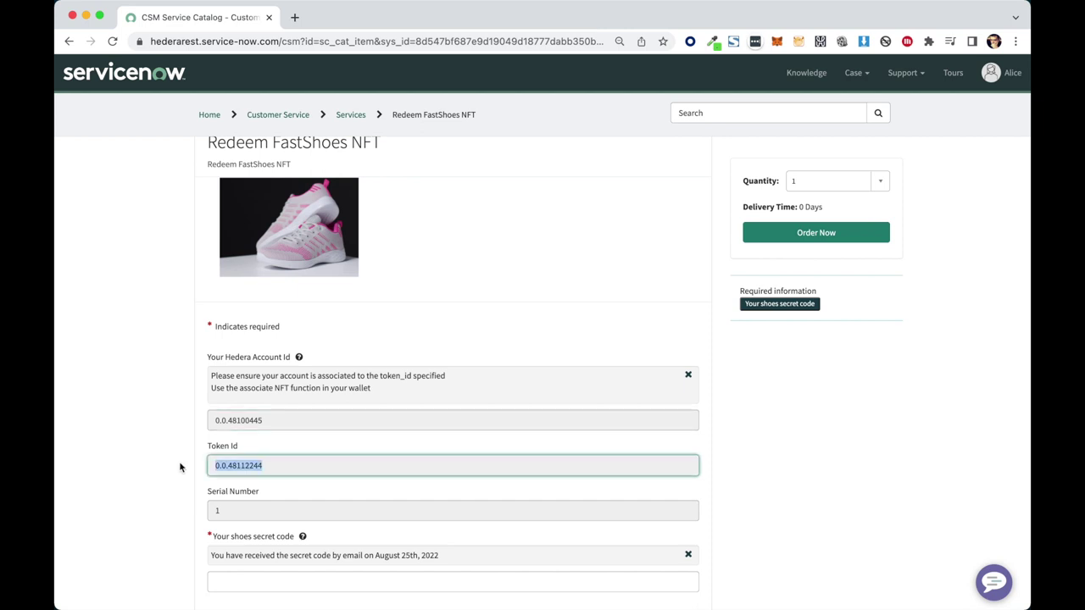
left_click(820, 42)
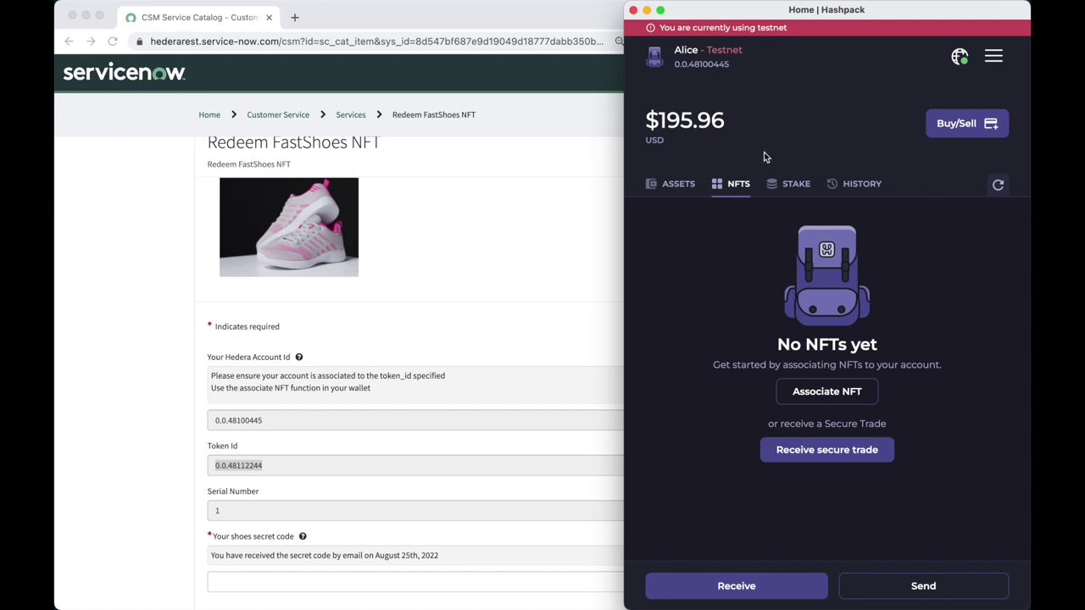
left_click(678, 188)
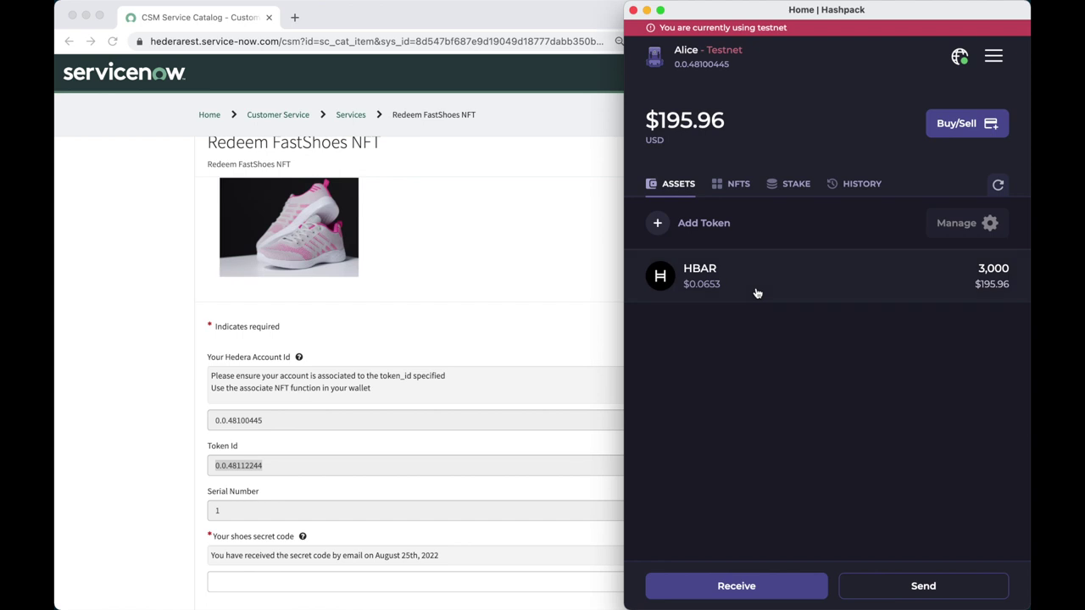
left_click(738, 186)
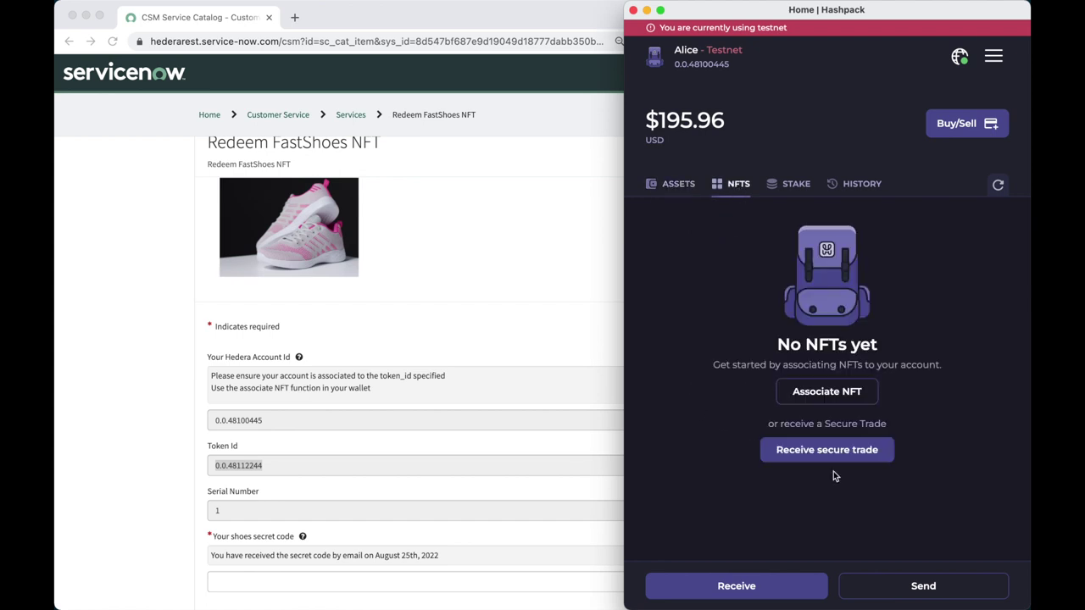
Associate the FastShoes RunningShoes token 0.0.48112244 with the customer's wallet after reviewing its token info.
left_click(823, 394)
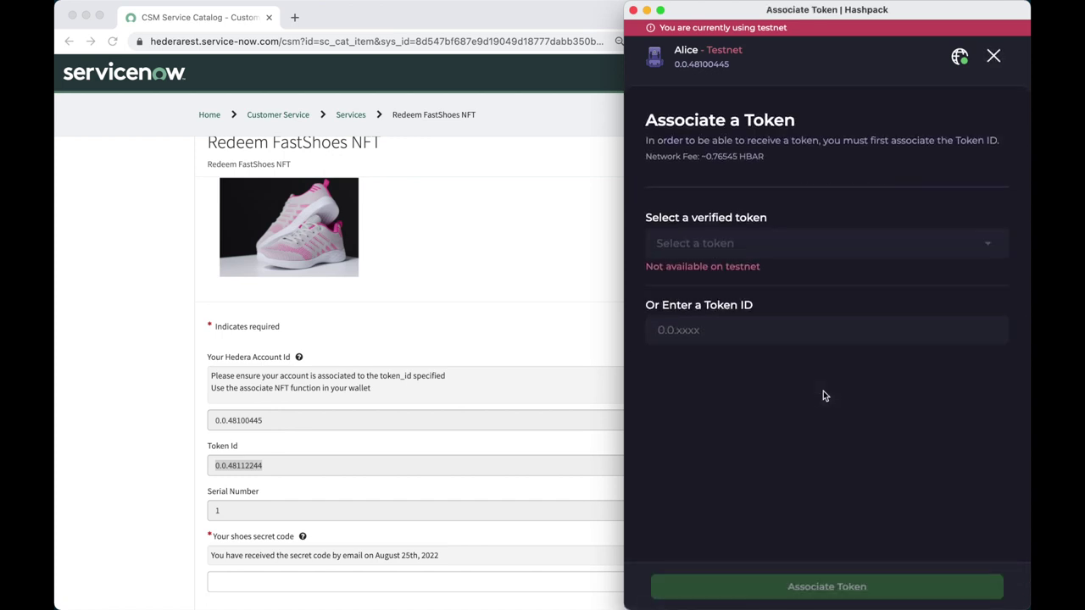
left_click(686, 335)
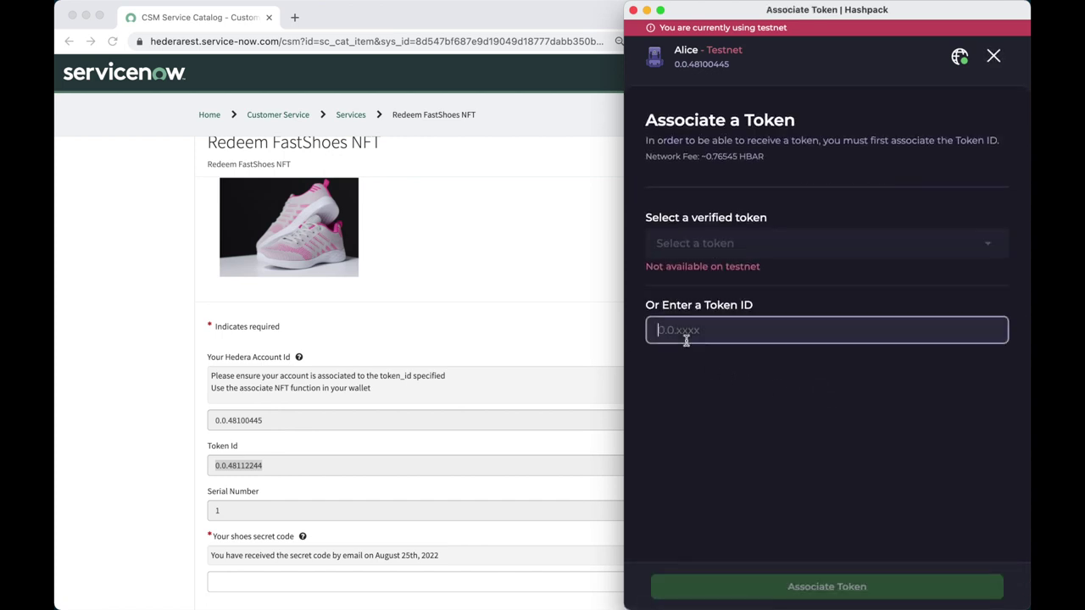
key("super+v")
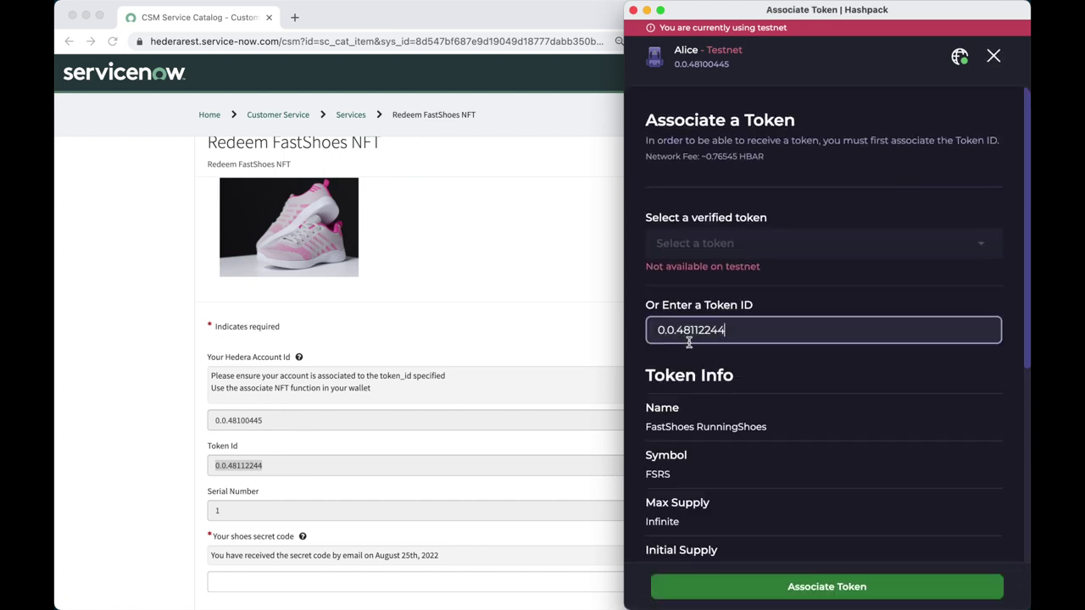
scroll(808, 416, "down", 5)
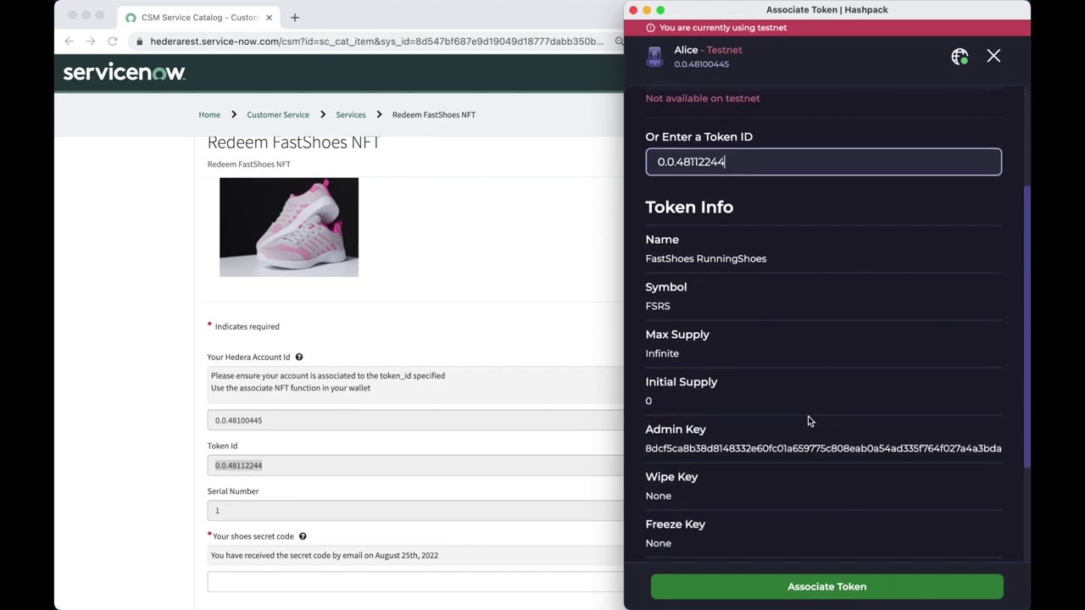
scroll(808, 422, "down", 2)
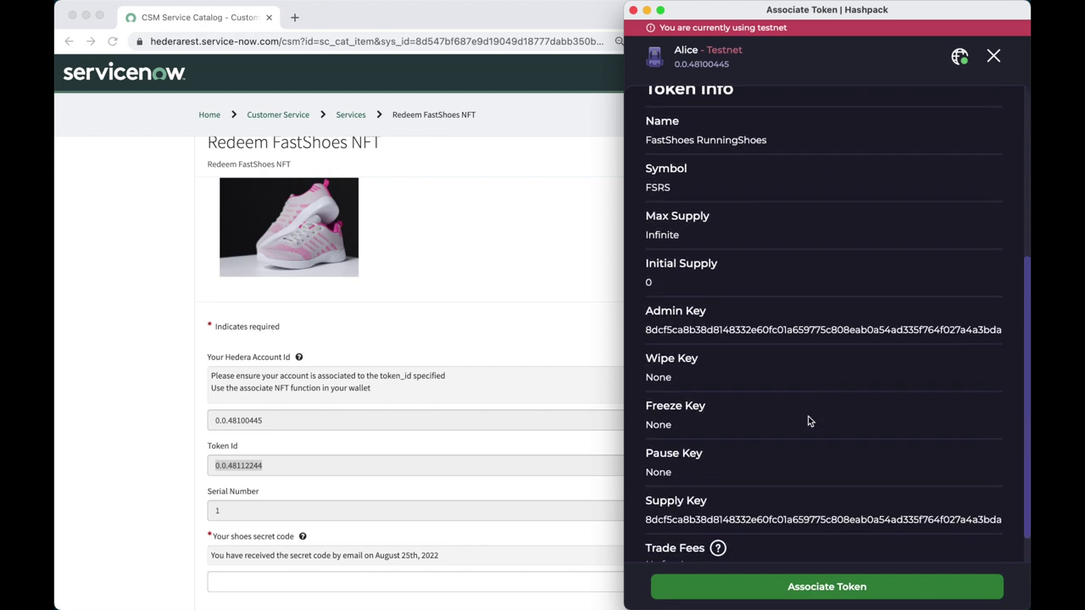
scroll(808, 421, "up", 7)
left_click(810, 592)
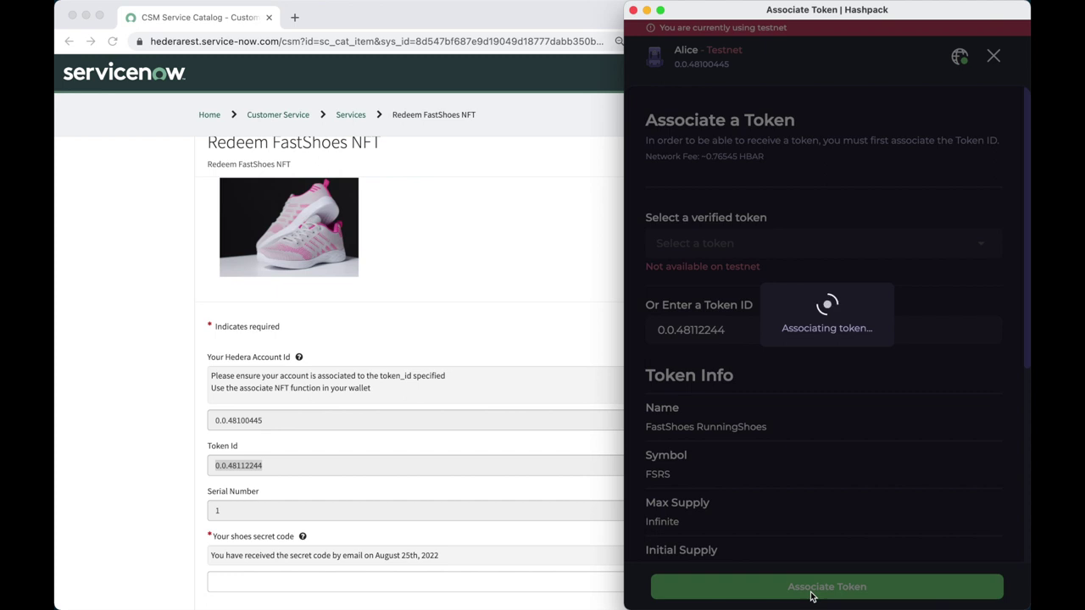
left_click(827, 336)
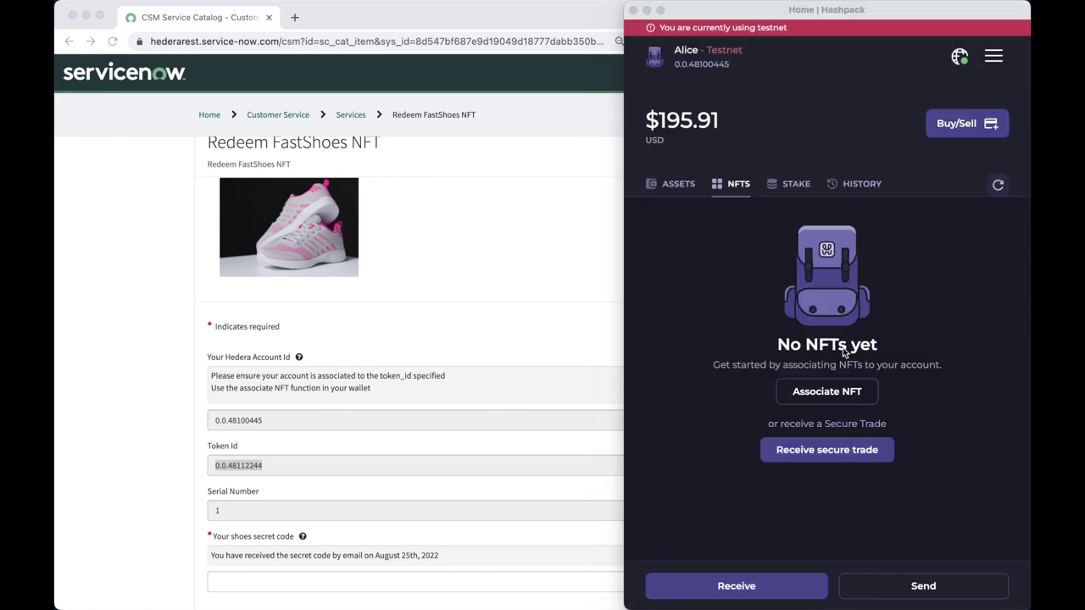
Return to the service portal, enter the shoes secret code in the redemption form and check out the order.
left_click(460, 355)
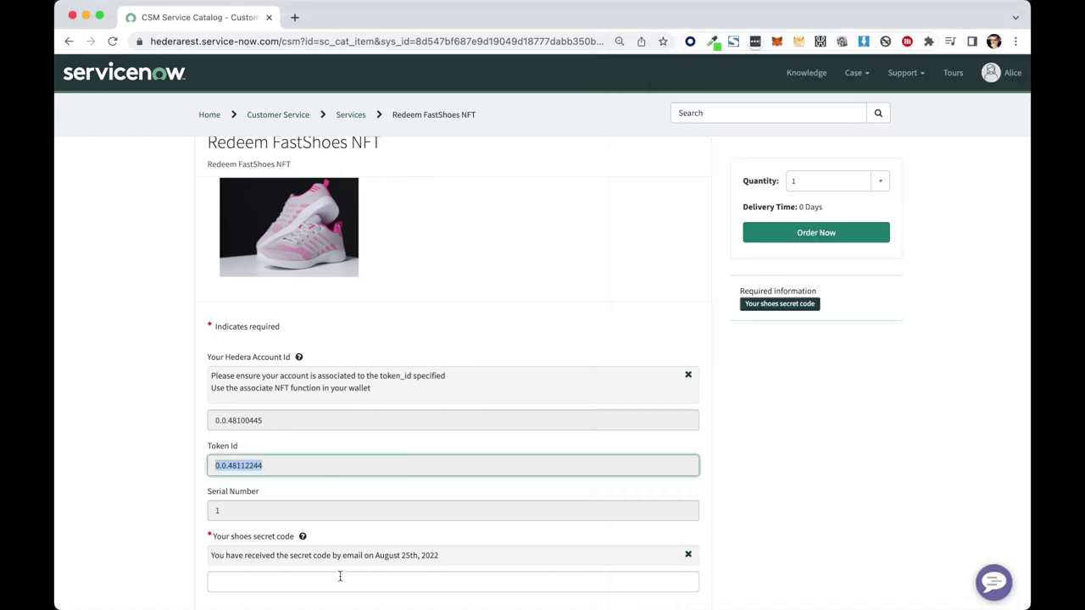
scroll(340, 577, "down", 2)
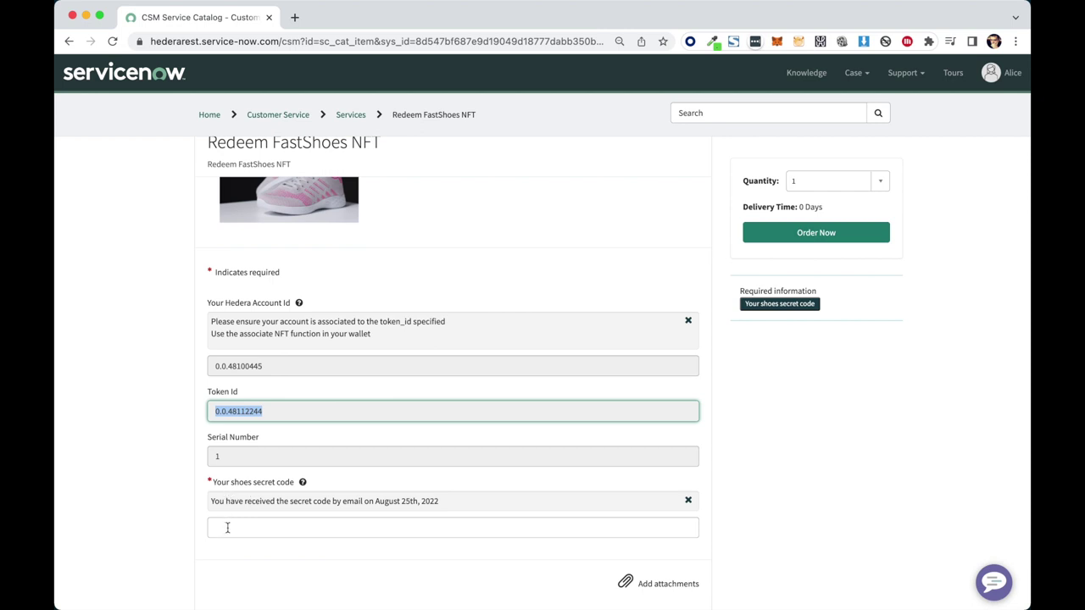
left_click(227, 527)
key("super+v")
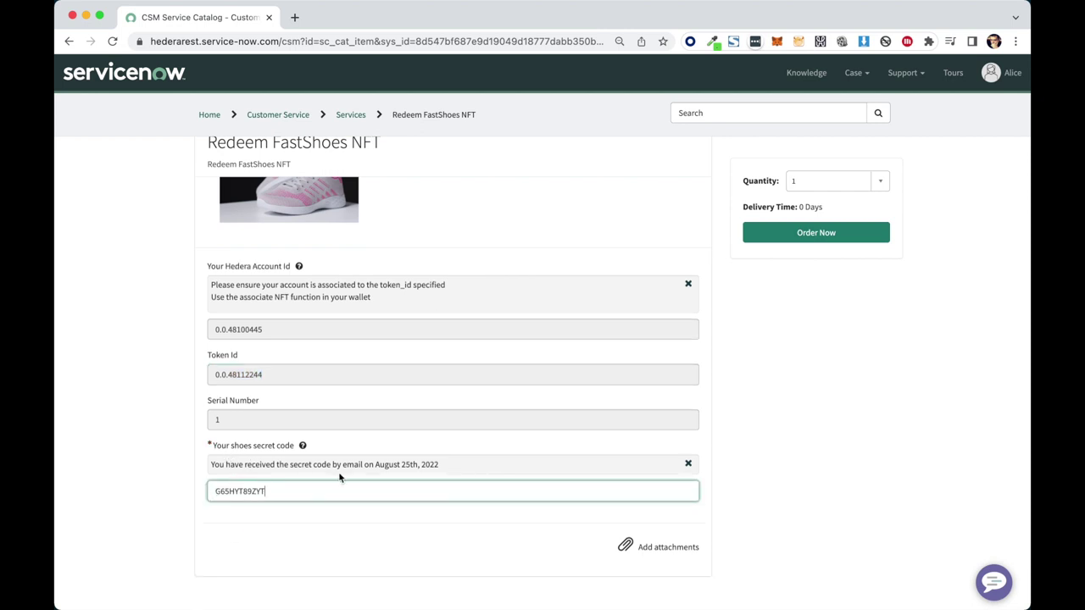
left_click(818, 236)
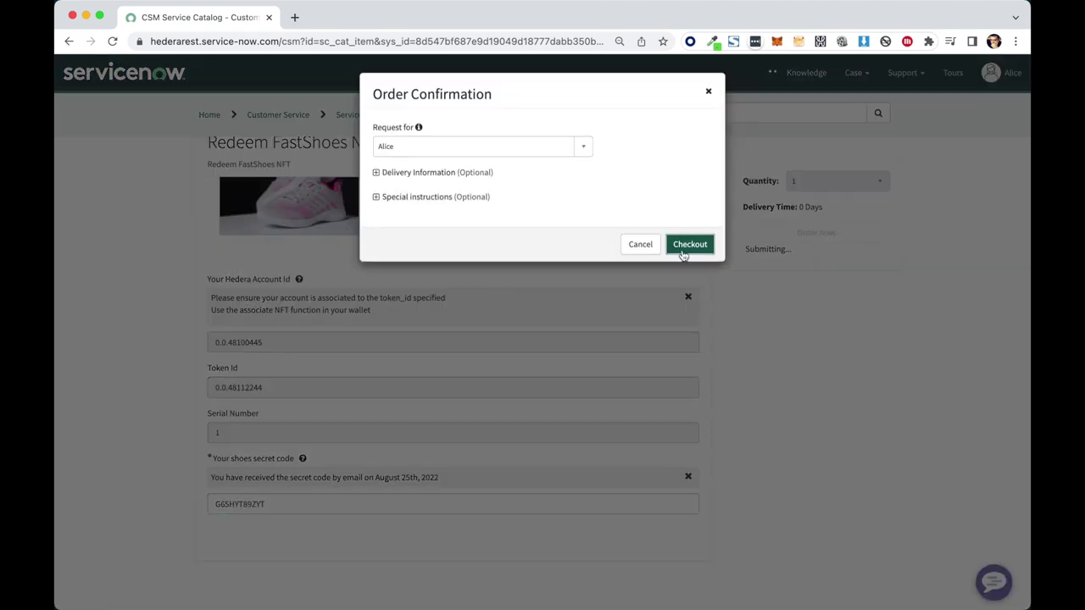
left_click(691, 245)
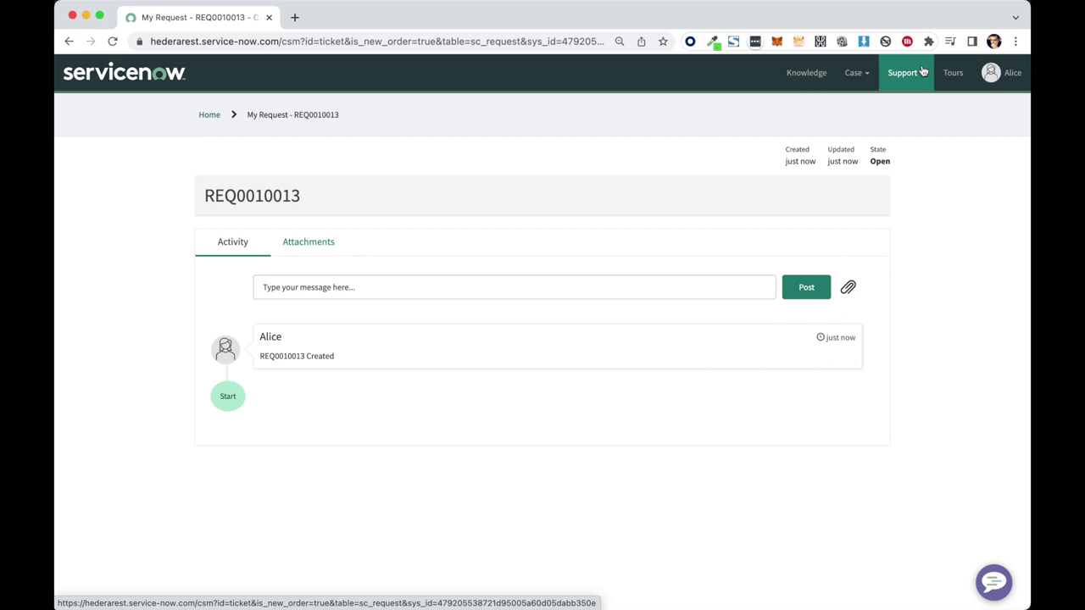
Refresh the NFTs in the HashPack wallet and examine the redeemed shoes NFT's collection info and transfer history.
left_click(820, 39)
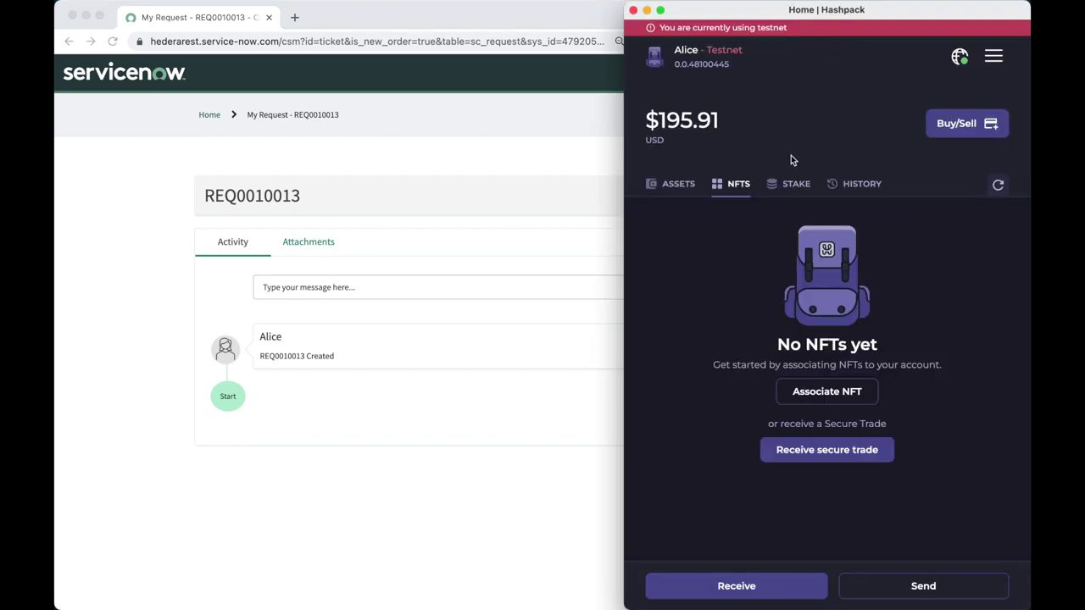
left_click(998, 186)
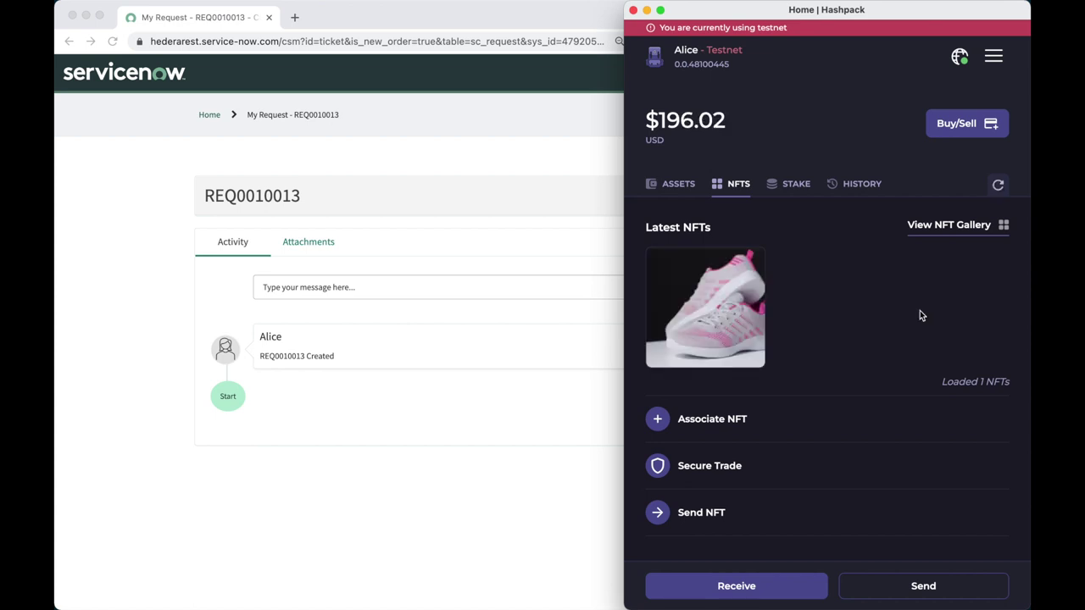
left_click(748, 309)
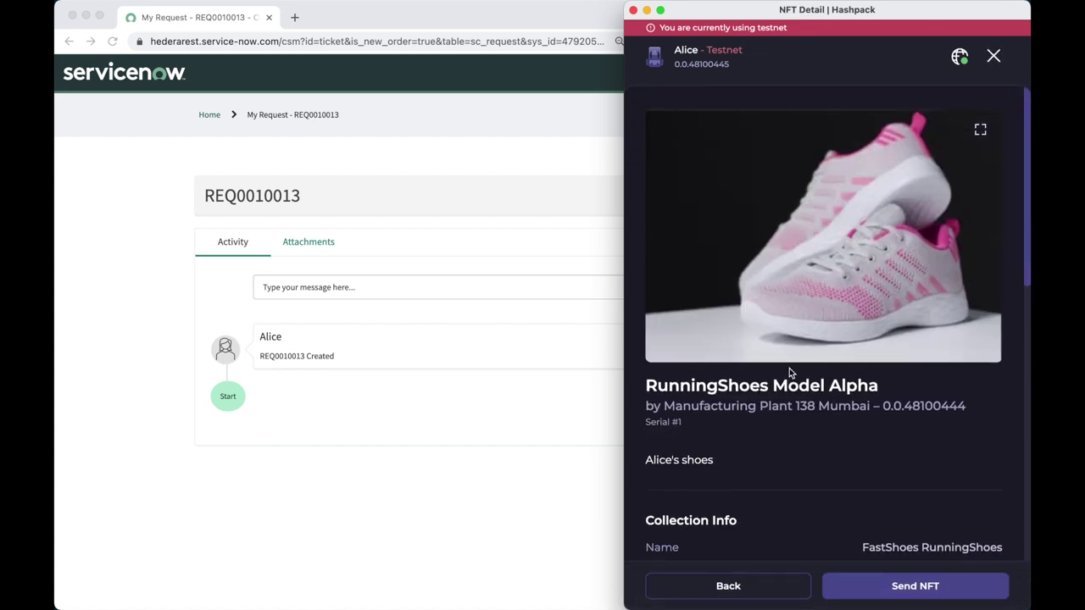
scroll(789, 368, "down", 10)
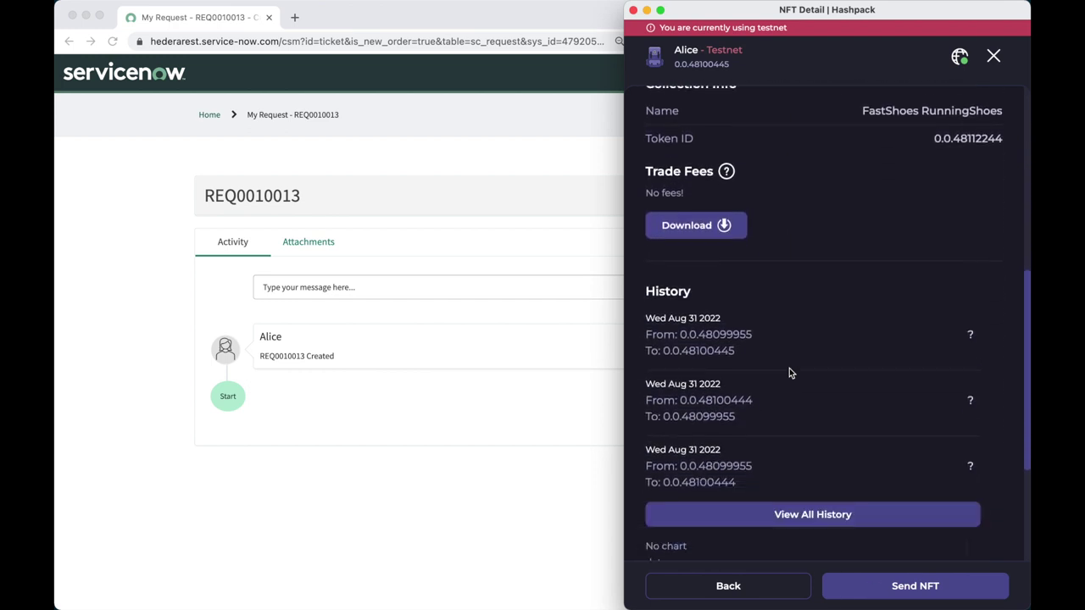
scroll(789, 368, "down", 4)
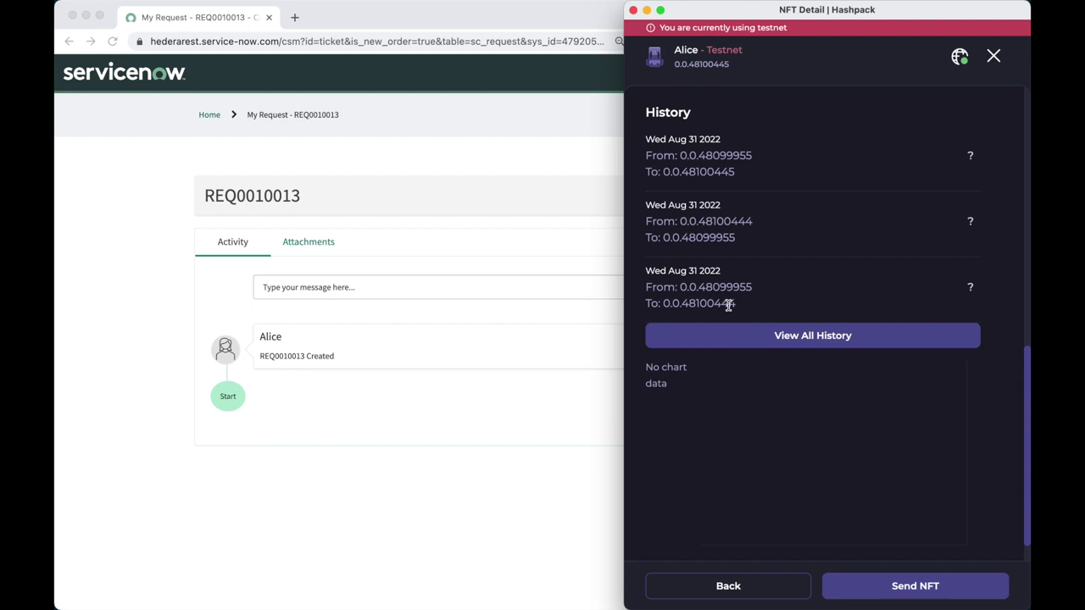
left_click(995, 55)
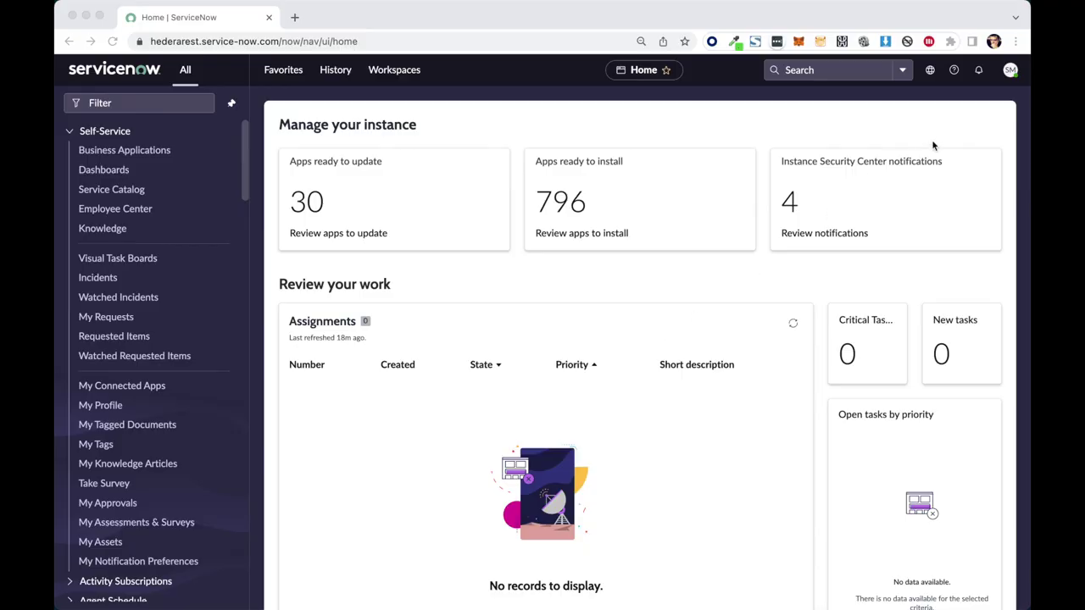
Check the signed-in ServiceNow user and open the mint-with-image request for the SuperMarathon Badges 2022 token under Hedera Token Management.
left_click(1011, 70)
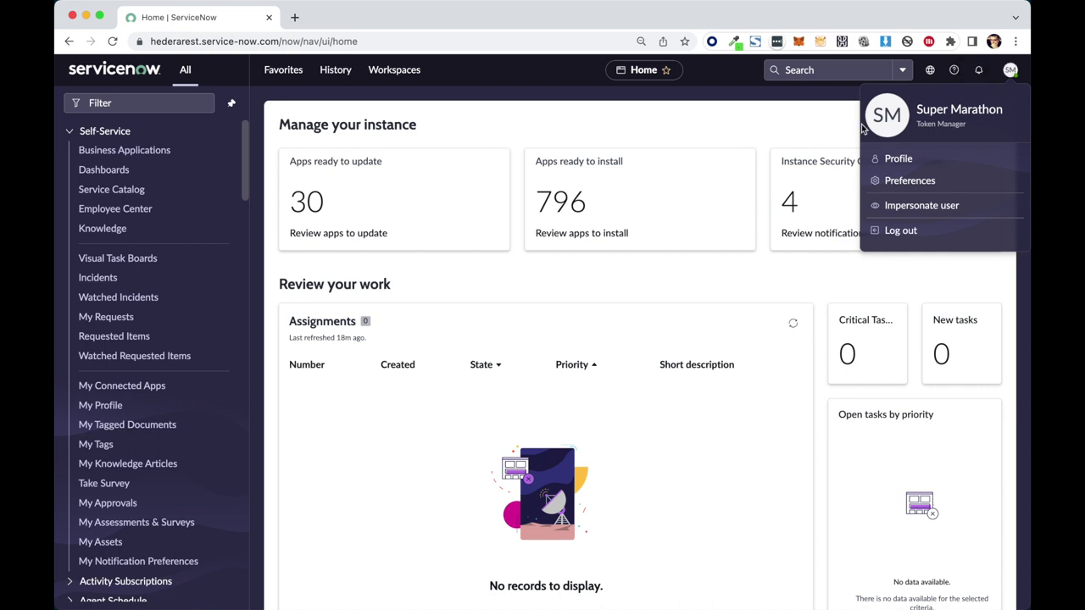
left_click(741, 120)
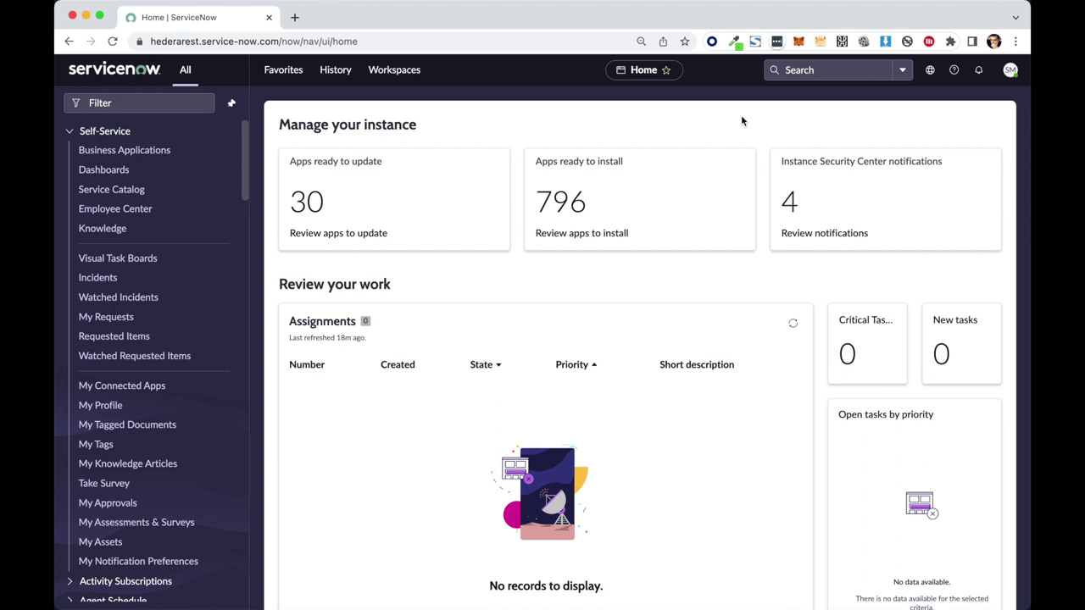
left_click(130, 105)
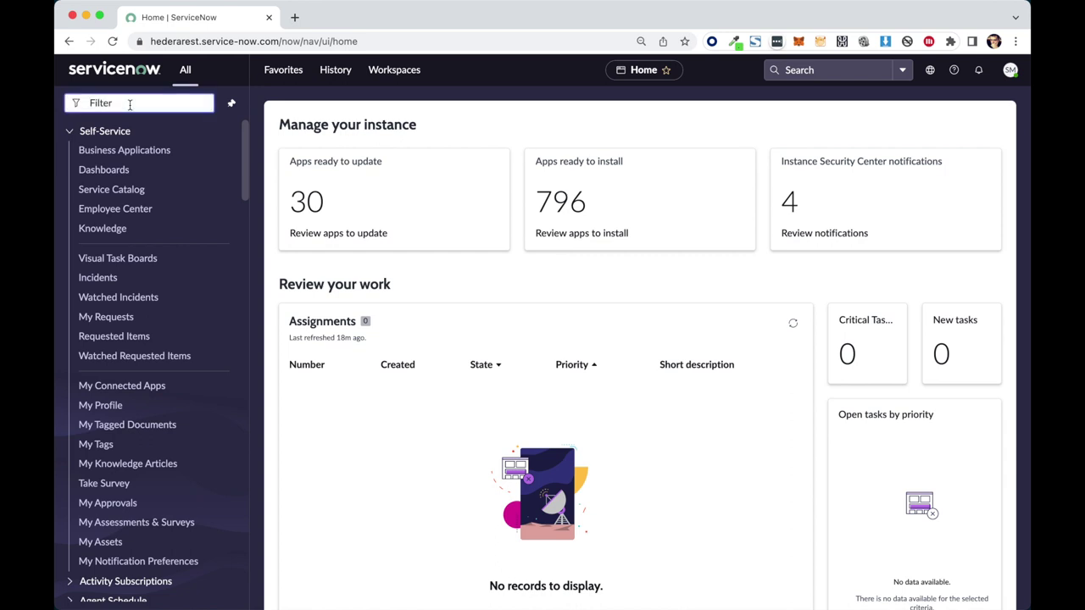
type("hed")
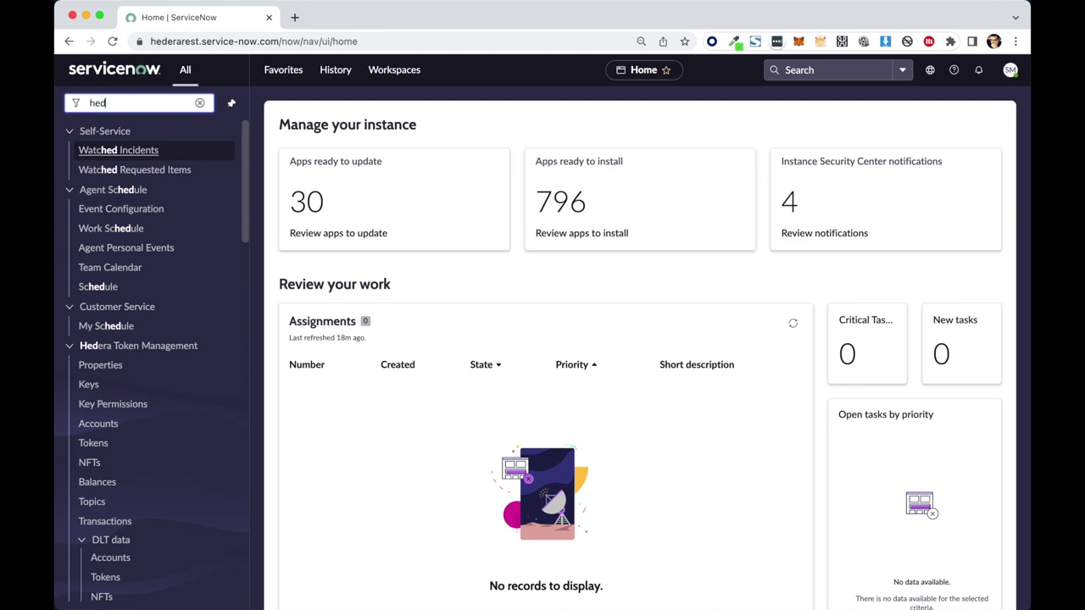
type("era t")
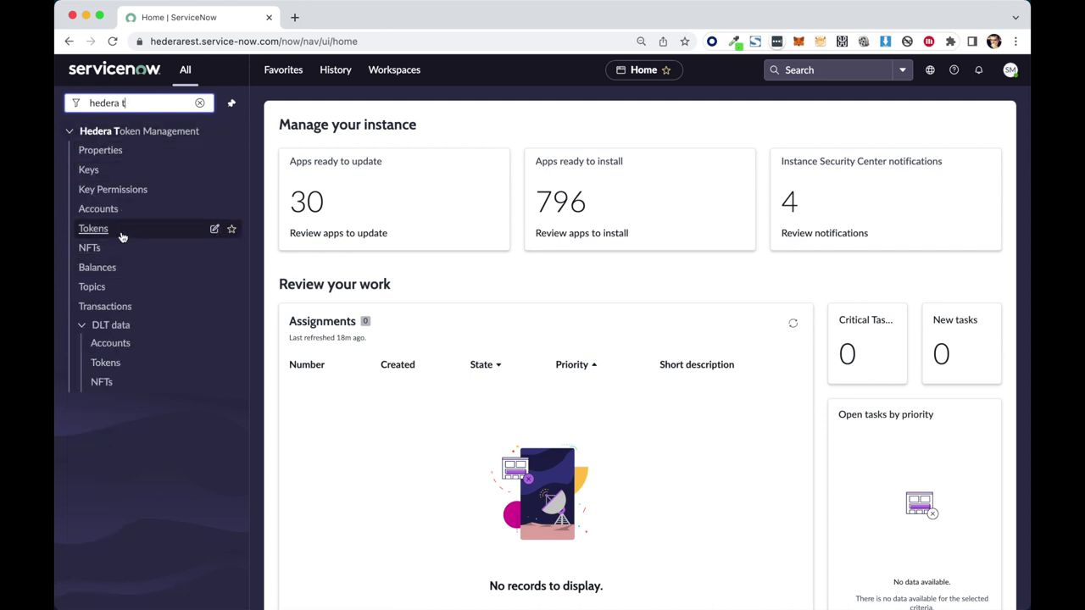
left_click(94, 229)
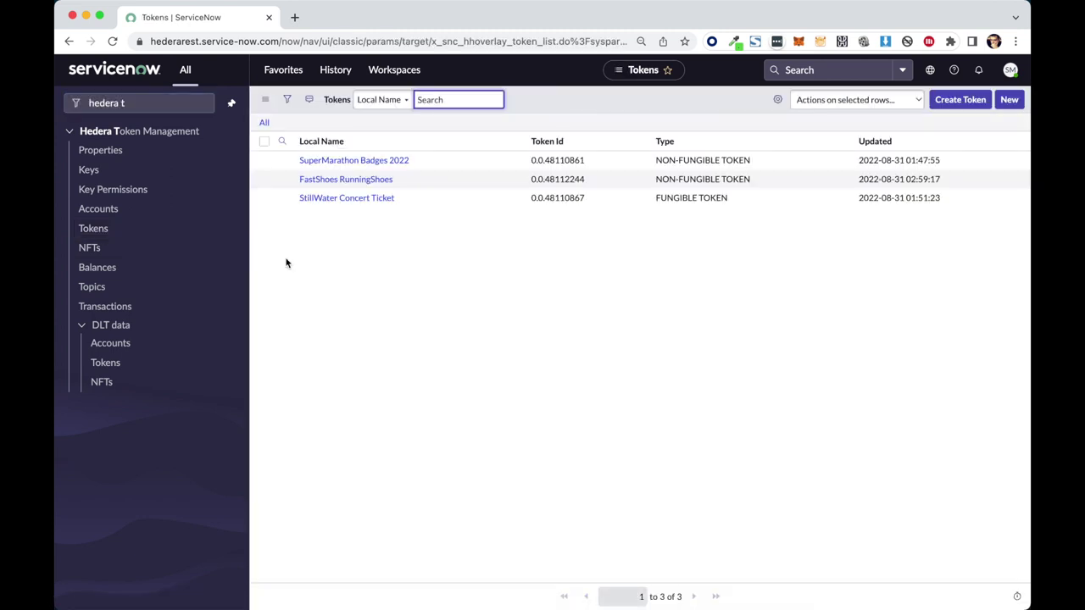
left_click(342, 165)
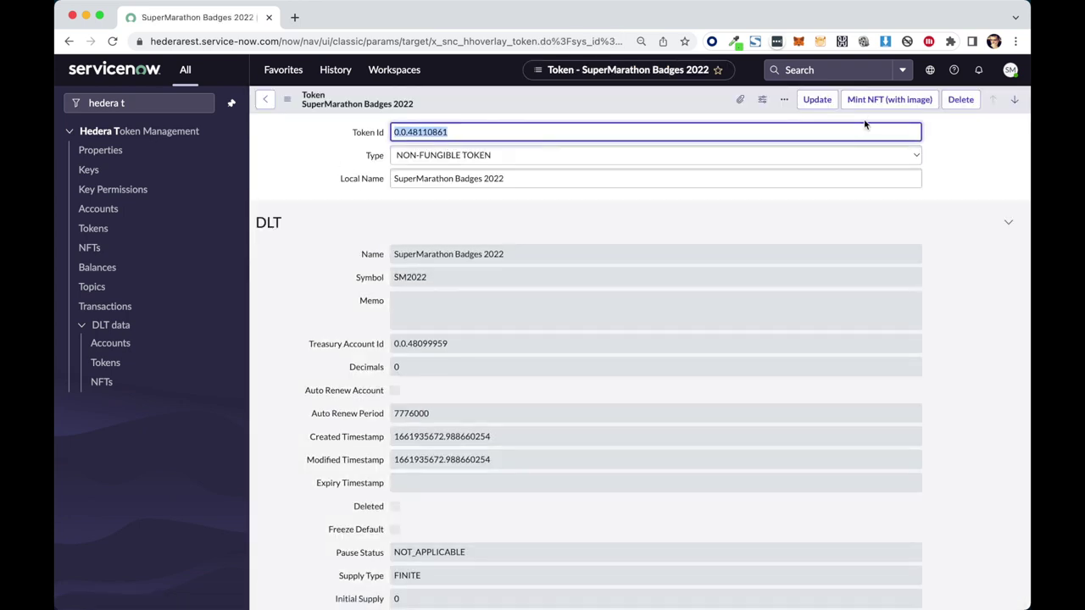
left_click(873, 108)
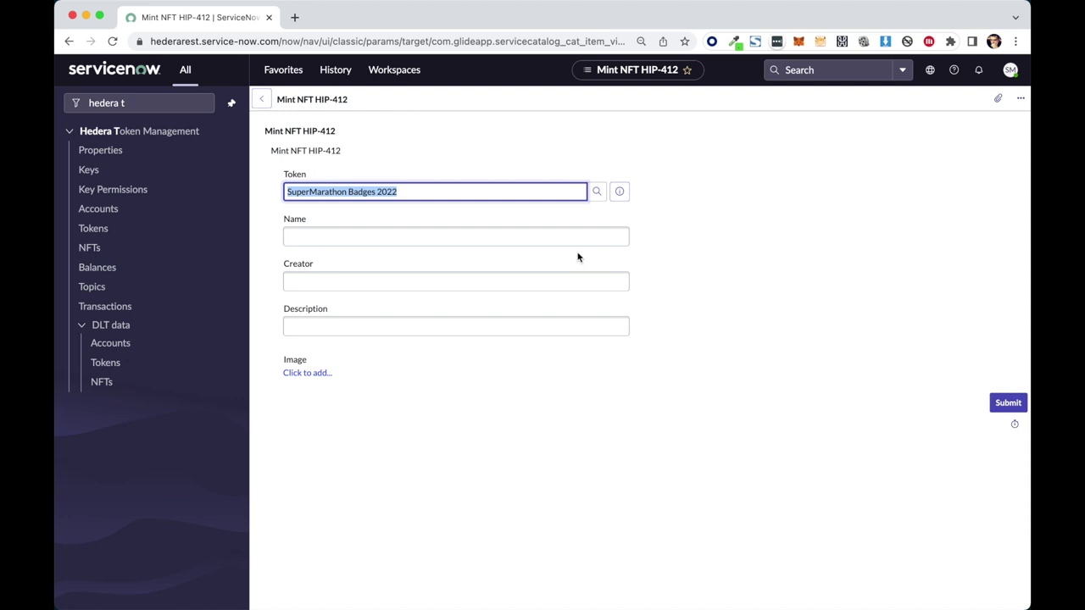
Name the NFT Marathon 2022 Completion, set its creator to SuperMarathon Team, and describe it as the runner's first name plus Marathon Completion.
left_click(308, 231)
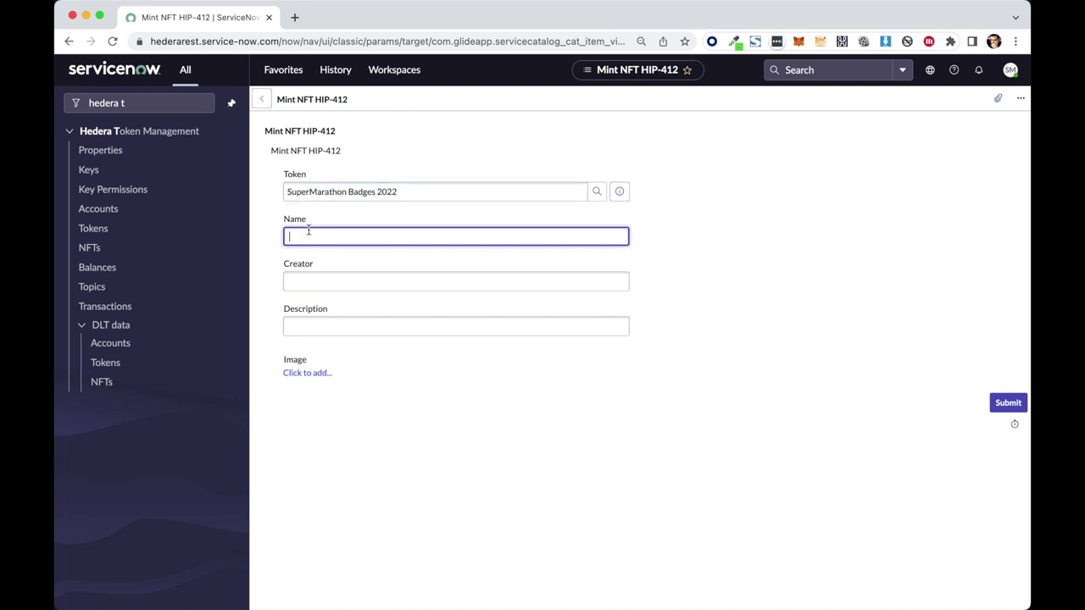
type("Marathon 2022 Completion")
left_click(298, 282)
type("Super")
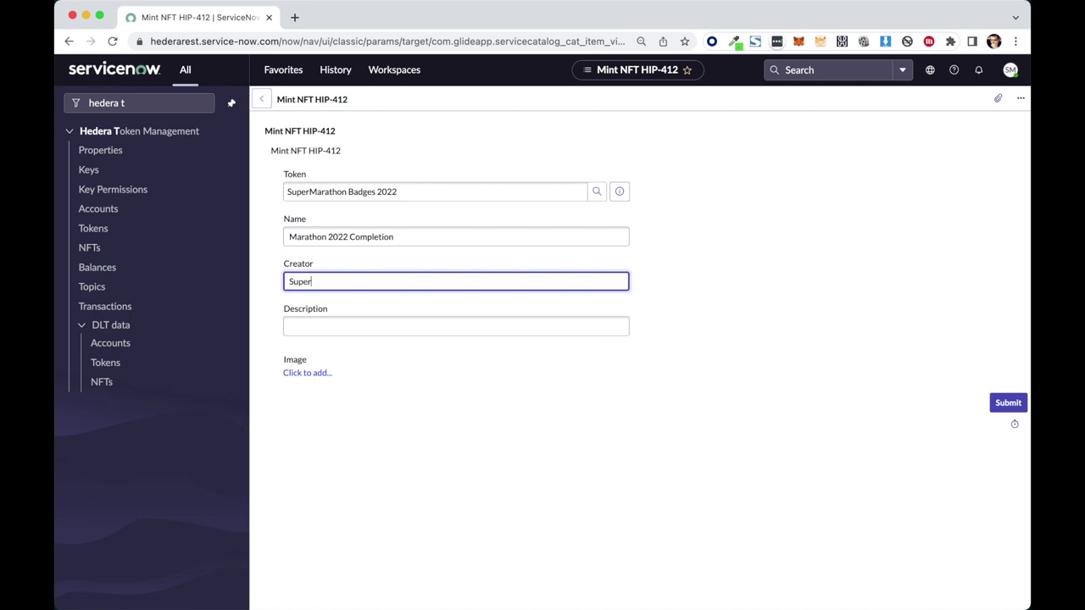
type("Marathon Team")
key("Tab")
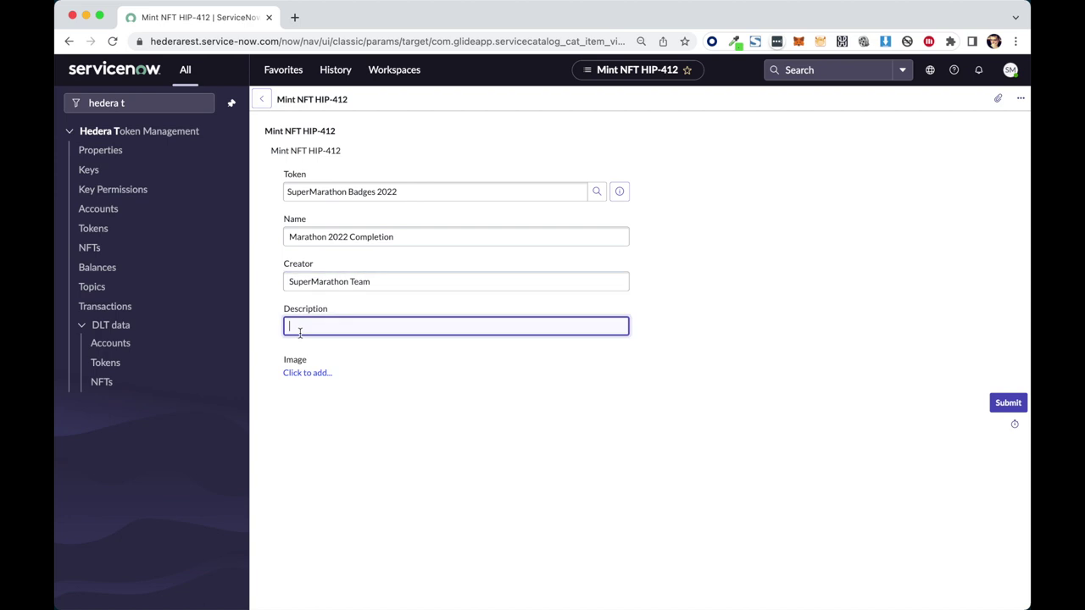
type("Alice Marathon Completion")
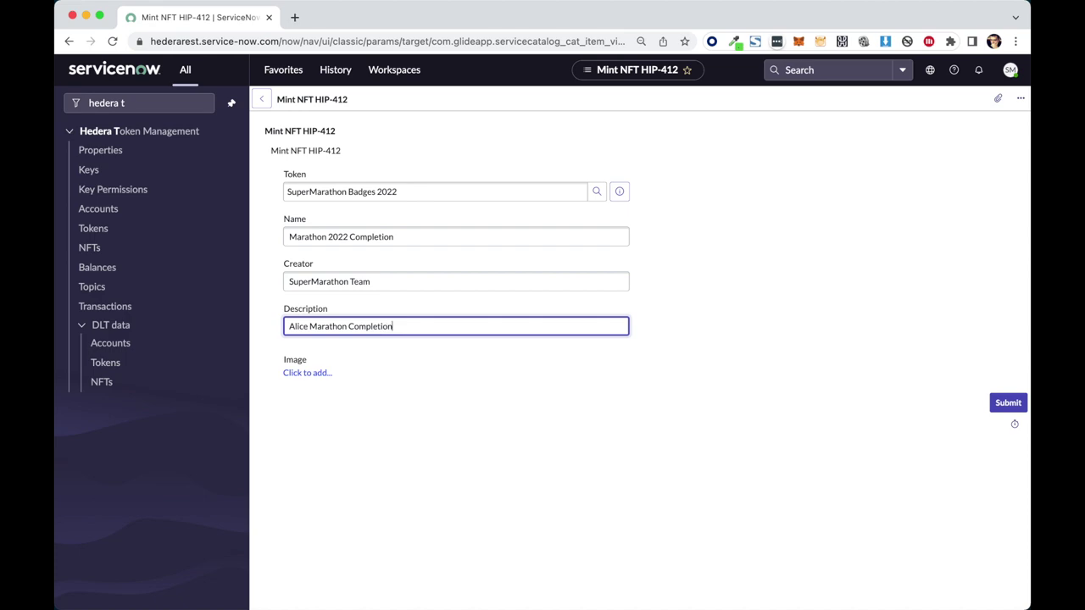
Attach SuperMarathon.png as the NFT image and submit the mint request.
left_click(309, 376)
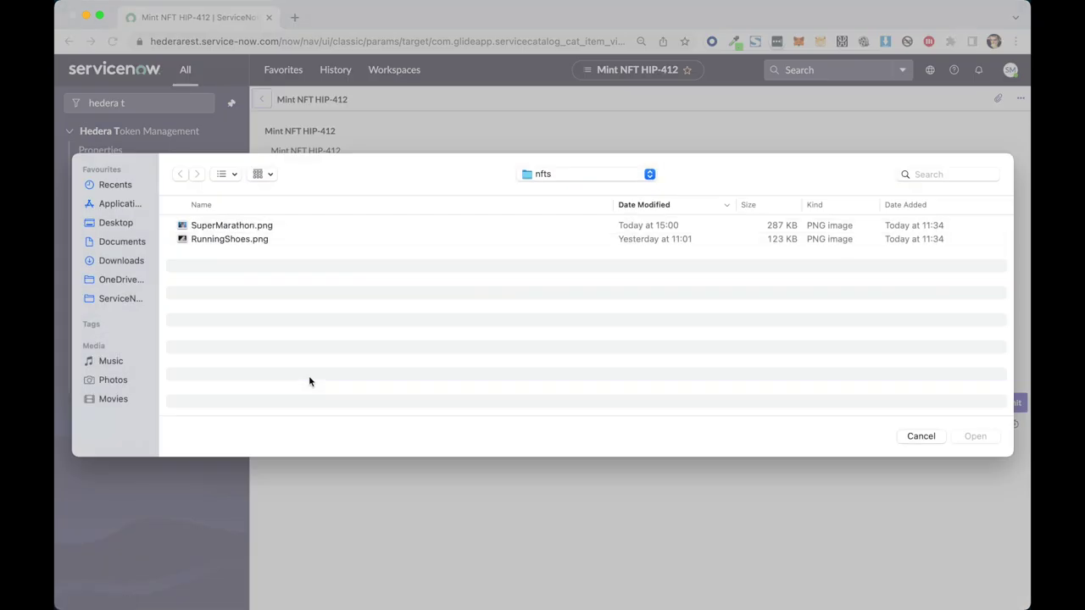
double_click(230, 230)
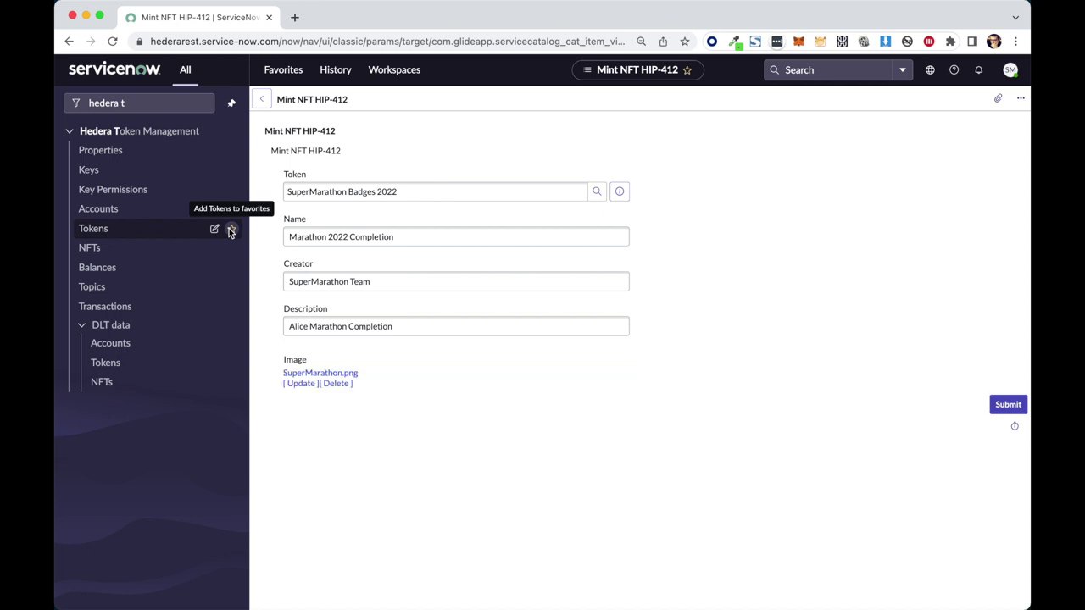
left_click(1009, 406)
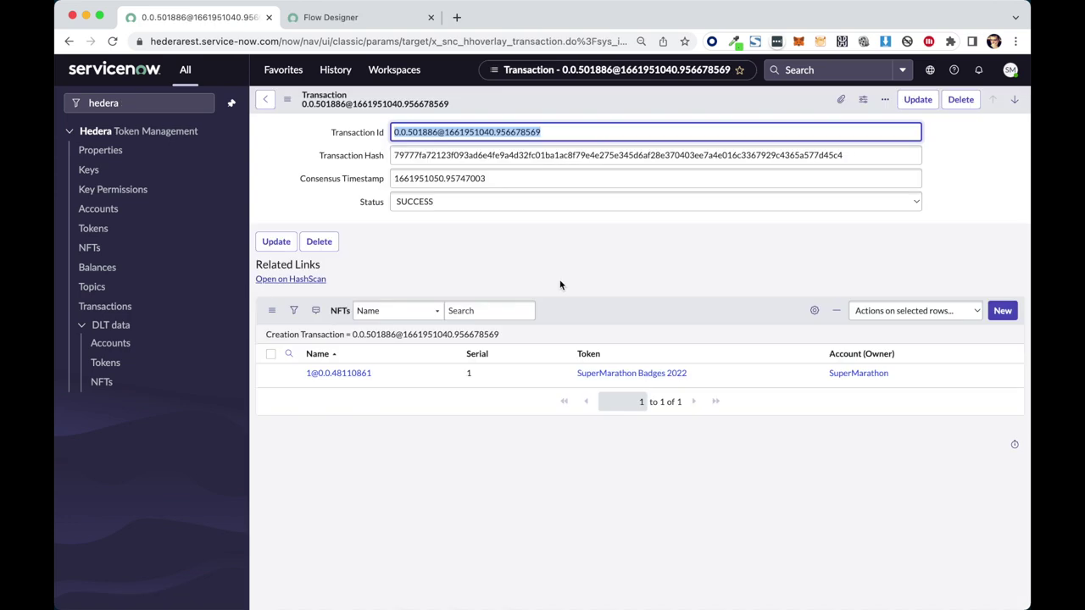
Transfer the newly minted SuperMarathon Badges 2022 NFT to the runner's account and review the token balances.
left_click(340, 374)
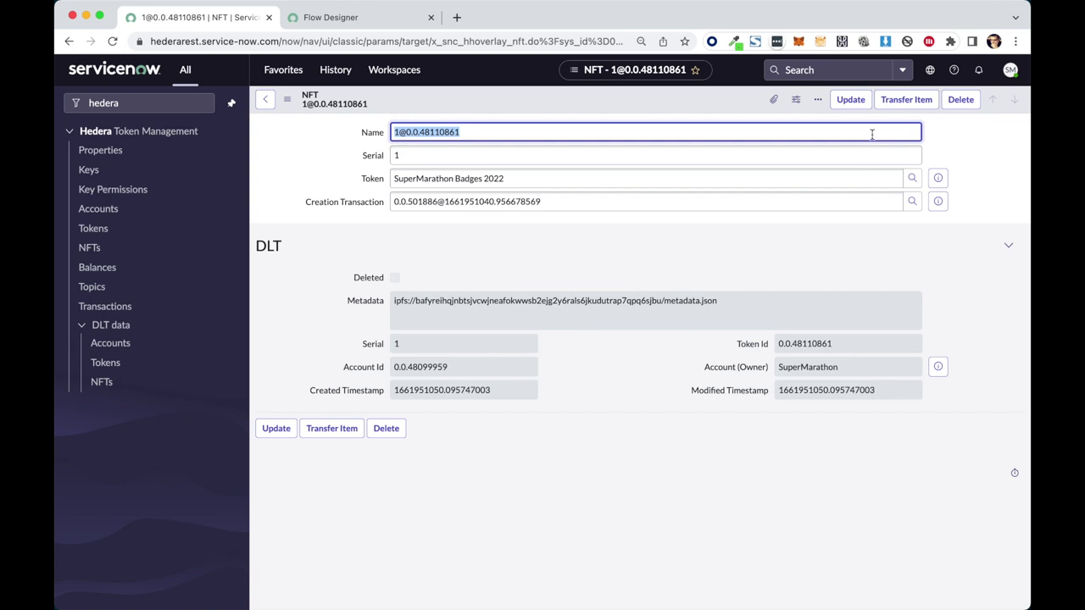
left_click(906, 100)
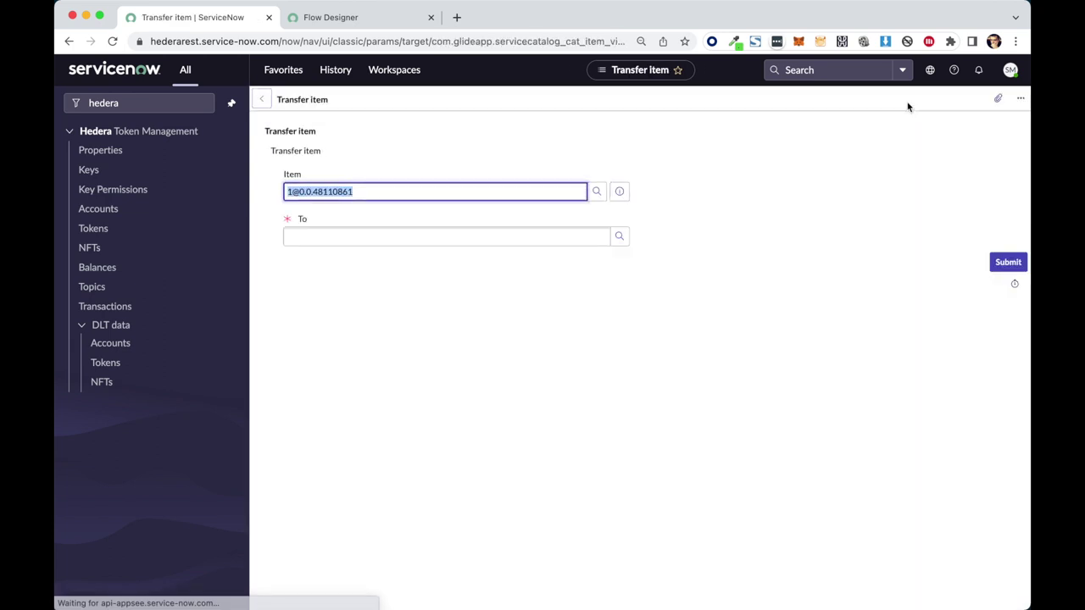
left_click(352, 235)
type("Alice")
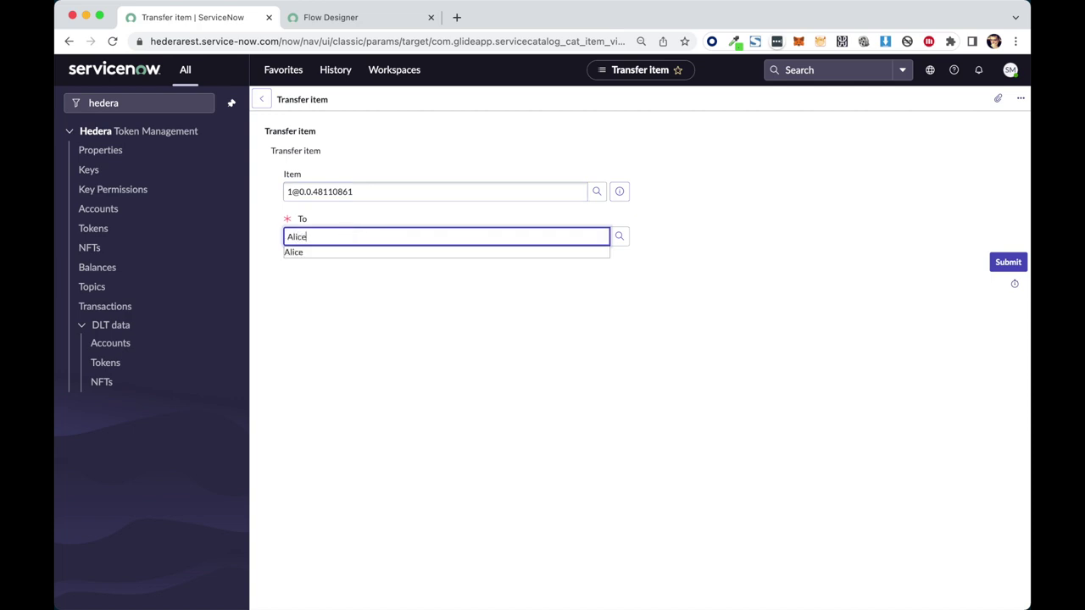
key("Return")
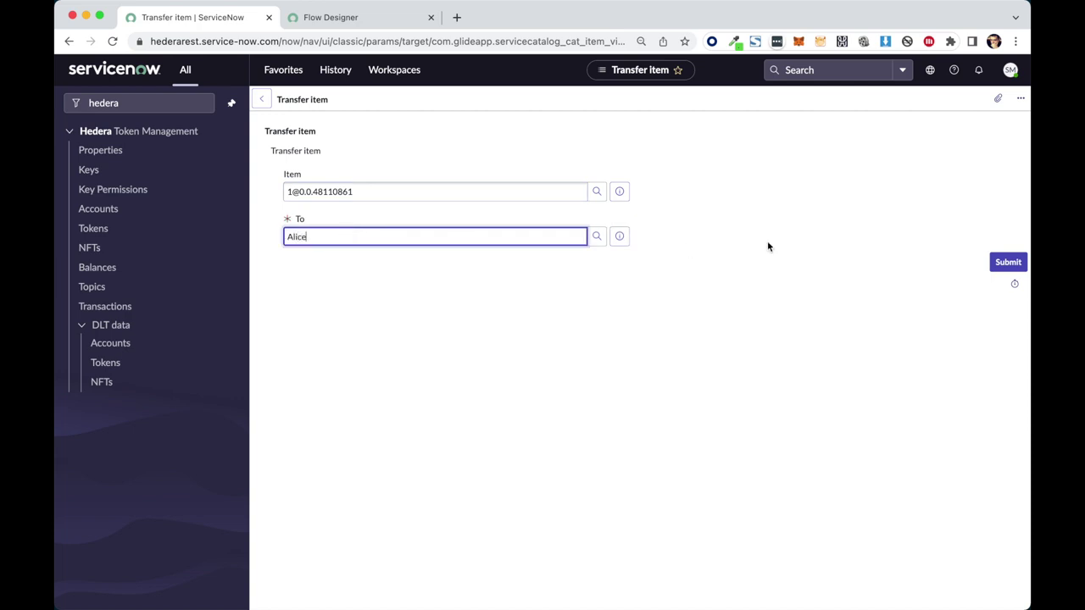
left_click(1009, 264)
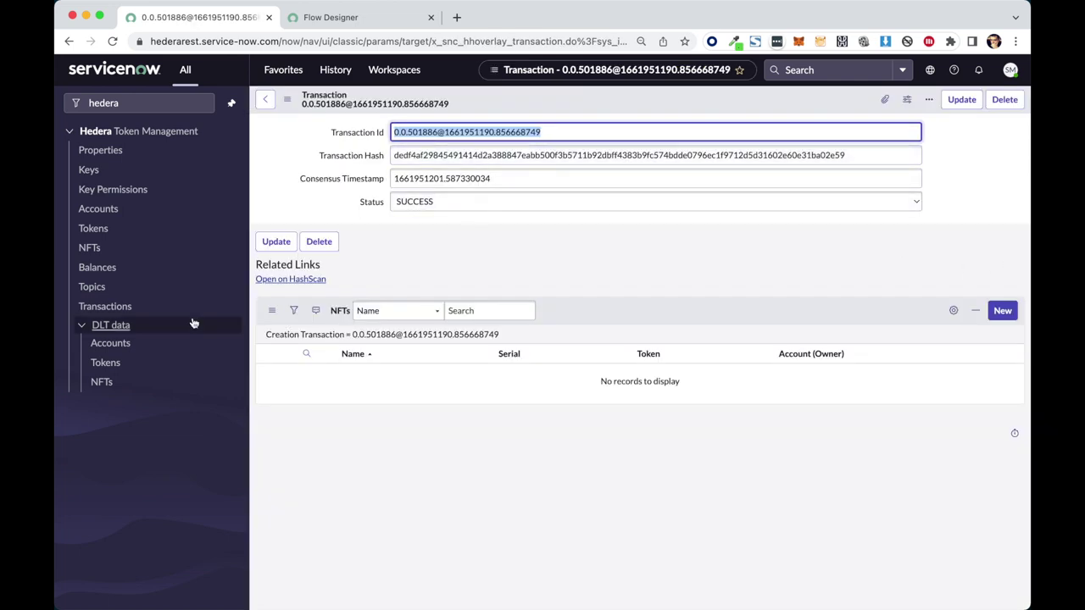
left_click(98, 270)
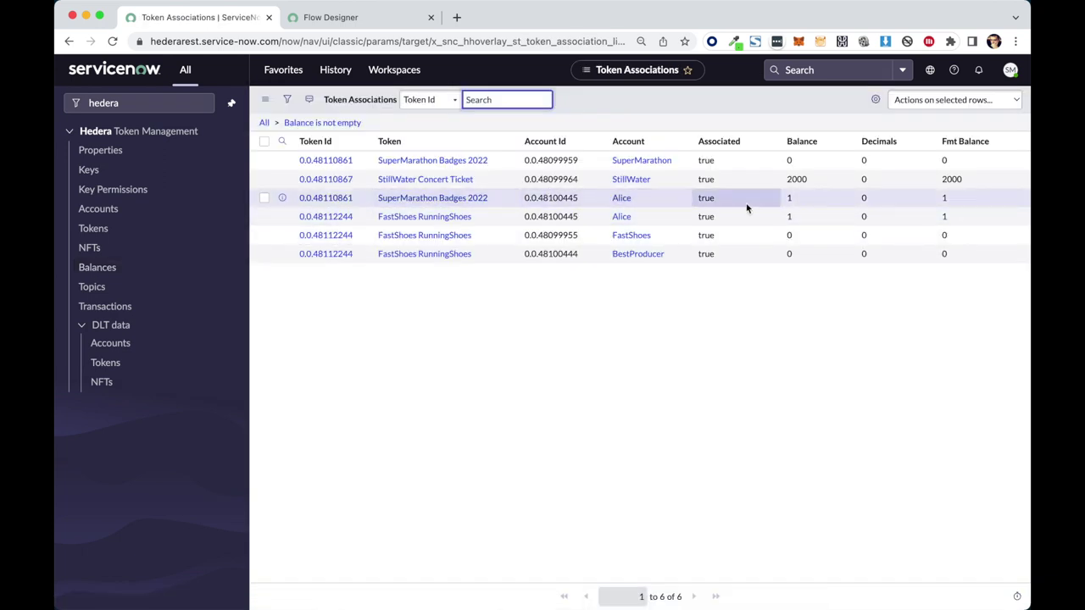
Open the HashPack wallet and sign in with the wallet password.
left_click(842, 42)
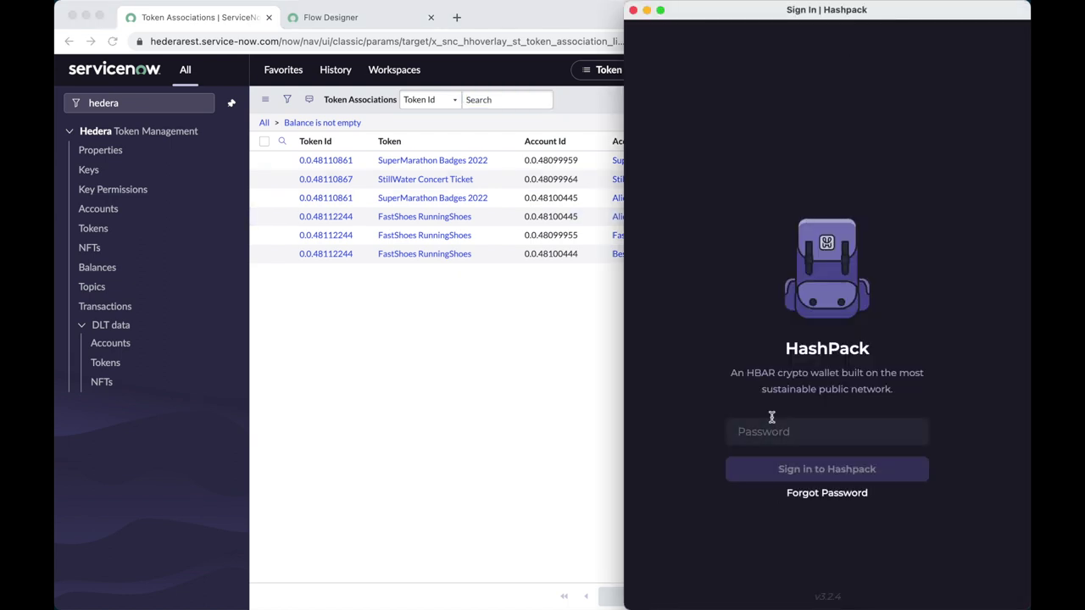
left_click(743, 433)
type("*********")
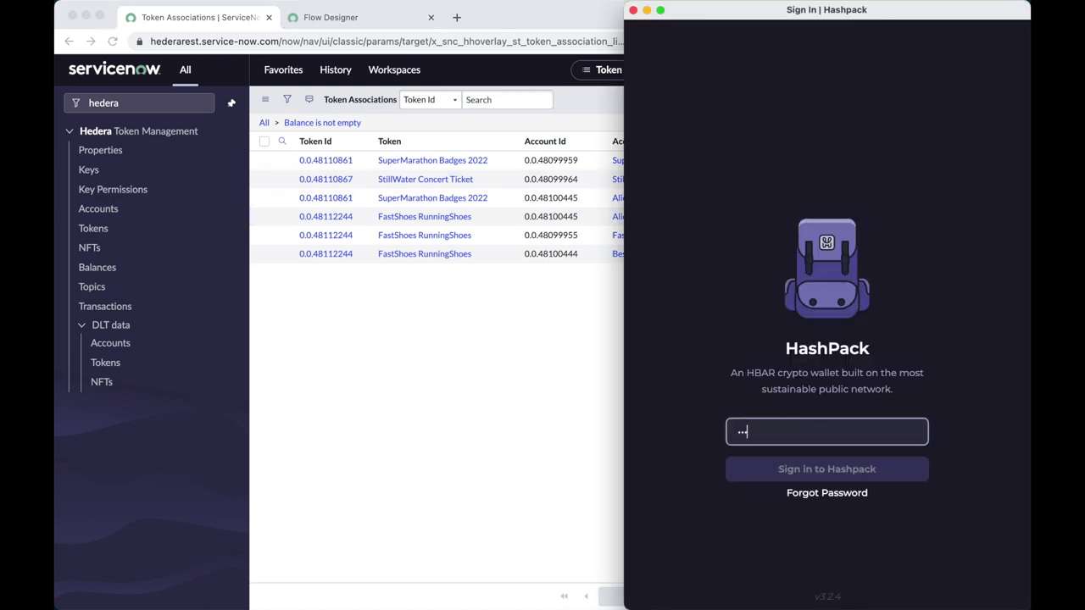
key("Return")
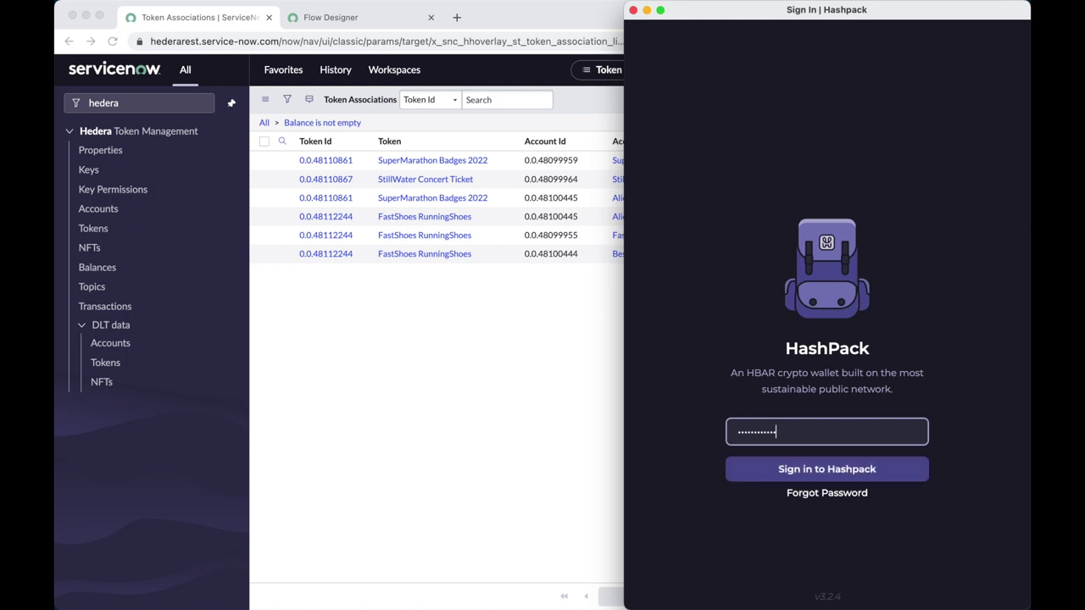
Open the Marathon 2022 Completion NFT in the wallet and examine its description, collection info and transfer history.
left_click(735, 186)
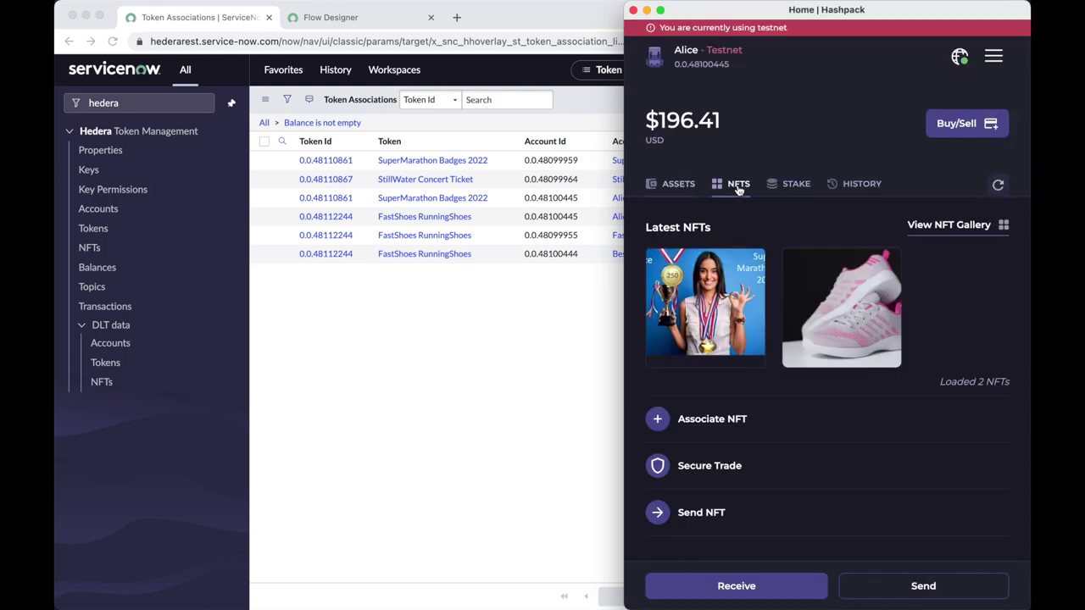
left_click(719, 276)
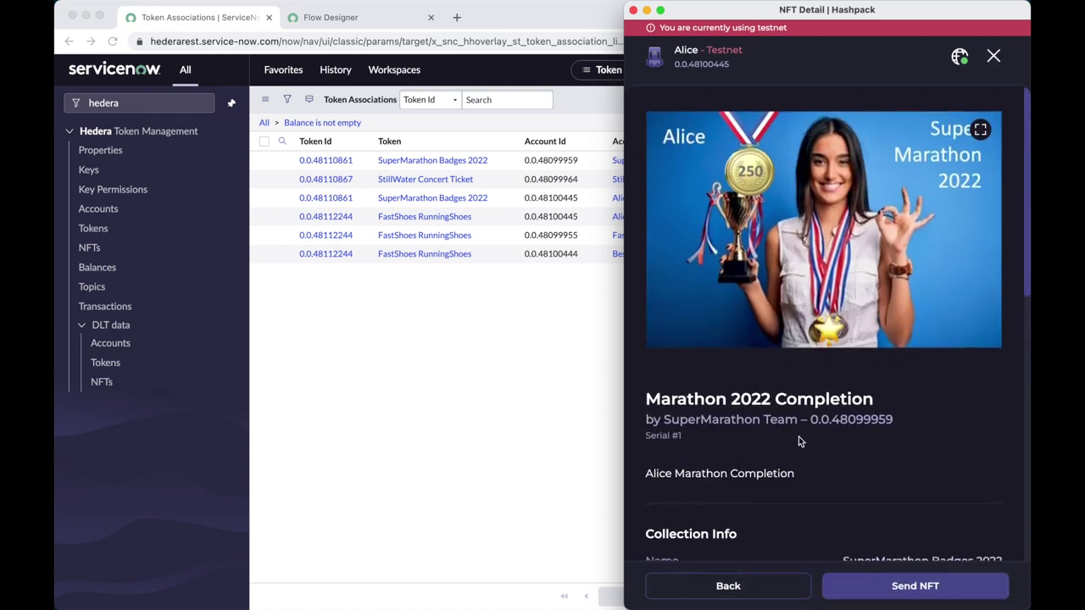
scroll(798, 441, "down", 10)
scroll(799, 441, "down", 1)
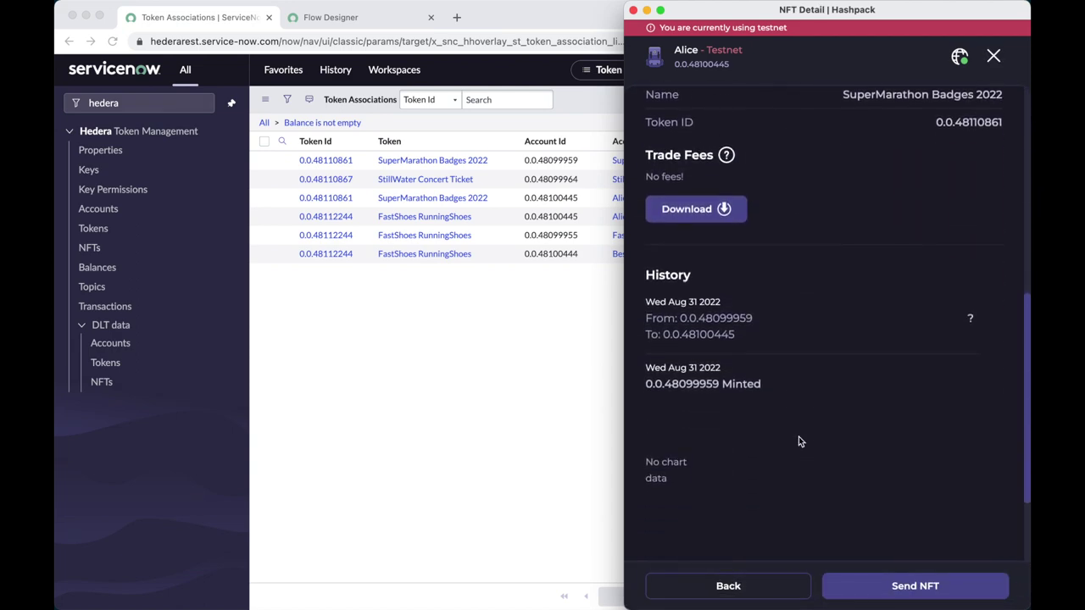
scroll(799, 441, "up", 10)
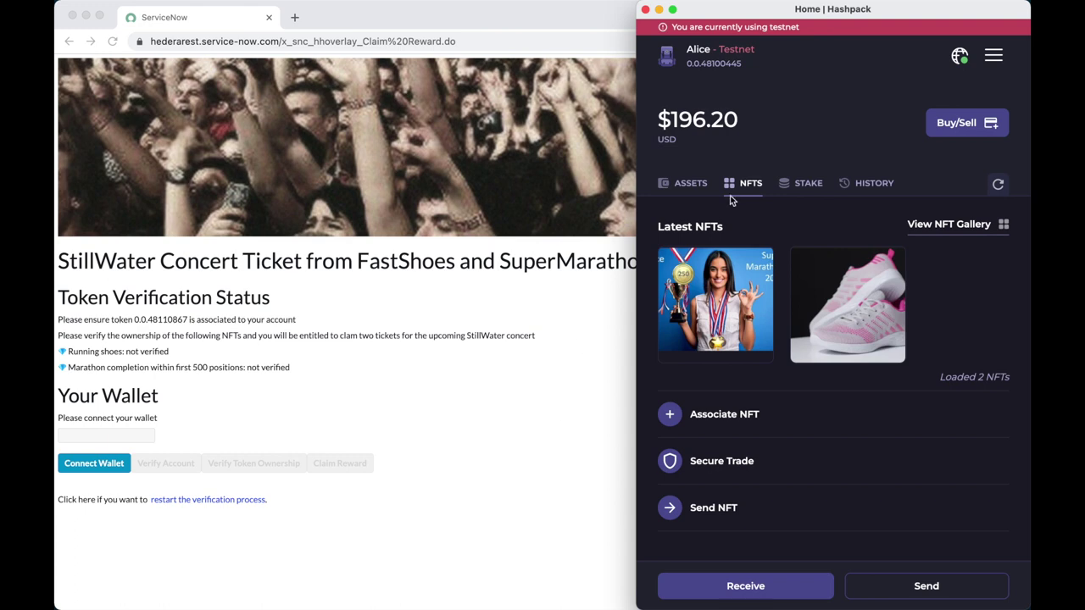
Show the wallet's assets, connect the wallet to the StillWater concert ticket page and approve the connection for the runner's account.
left_click(700, 188)
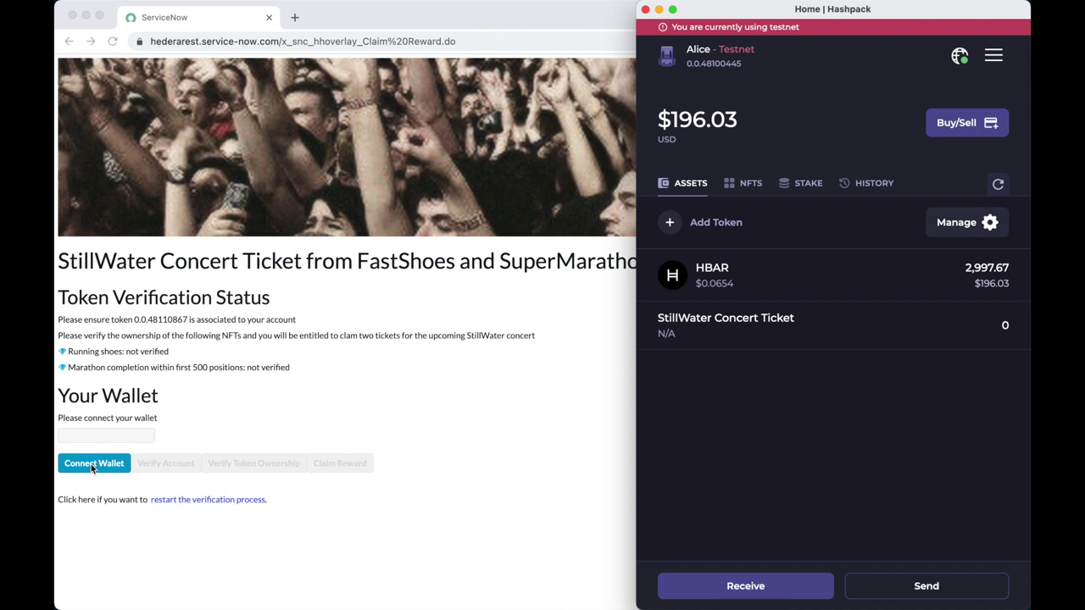
left_click(91, 464)
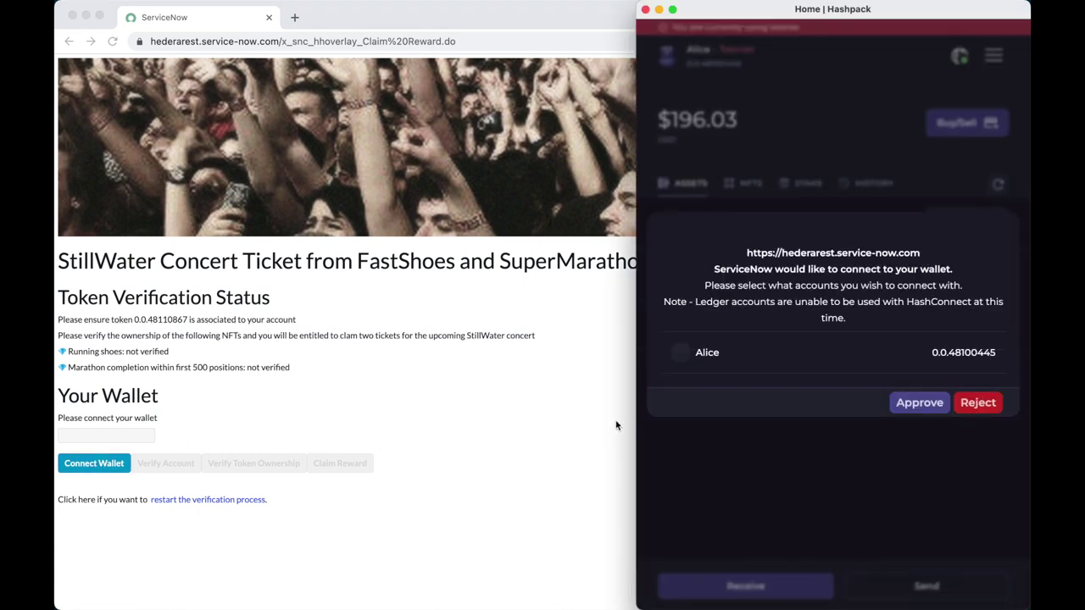
left_click(681, 355)
left_click(920, 404)
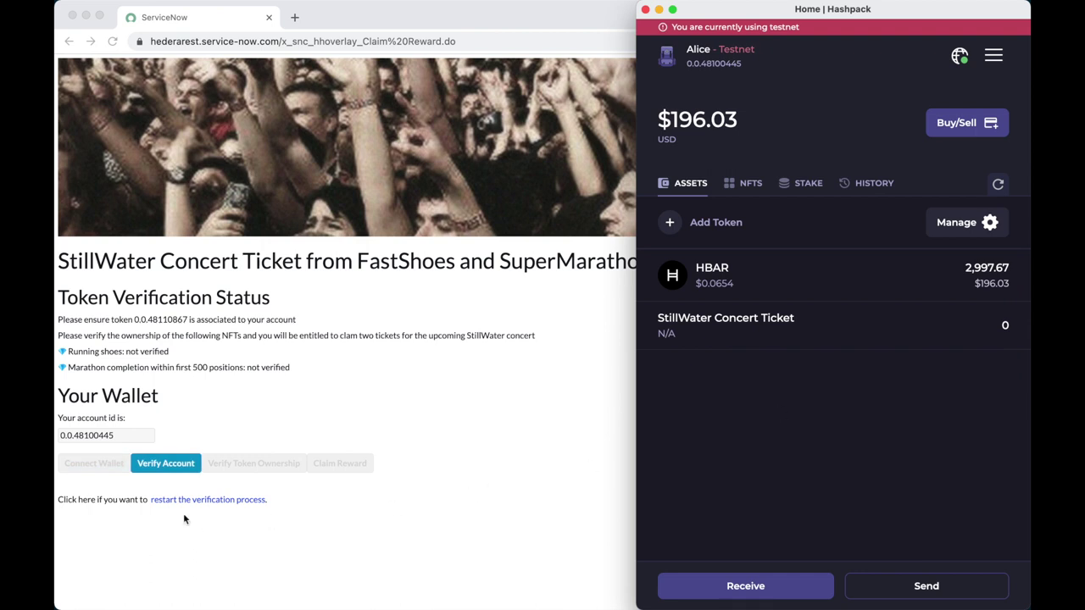
Verify the wallet account and its token ownership, approving the authentication request, and claim the concert ticket reward.
left_click(167, 468)
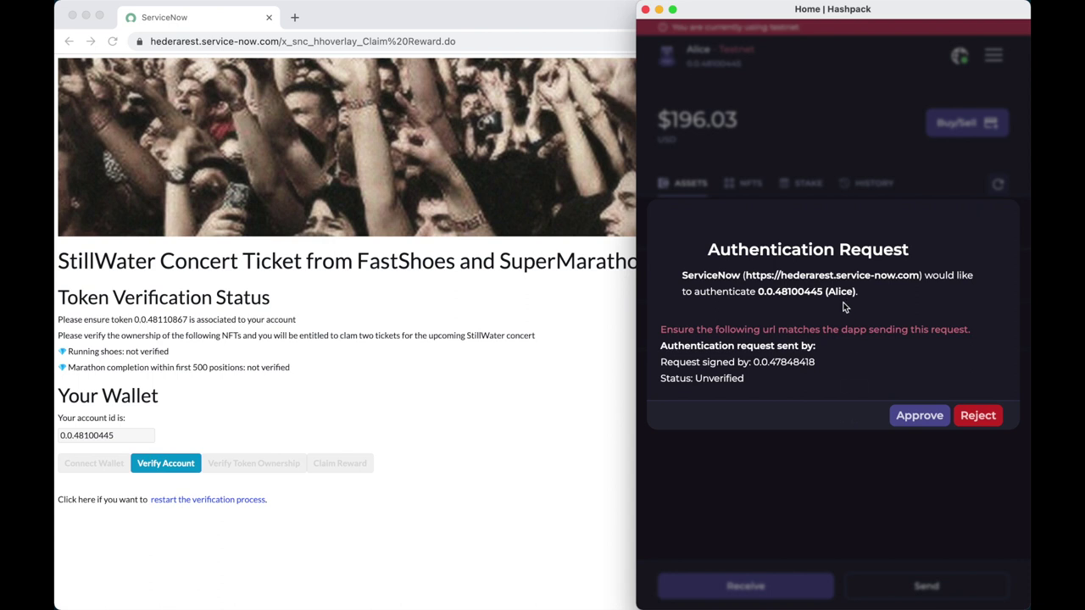
left_click(924, 421)
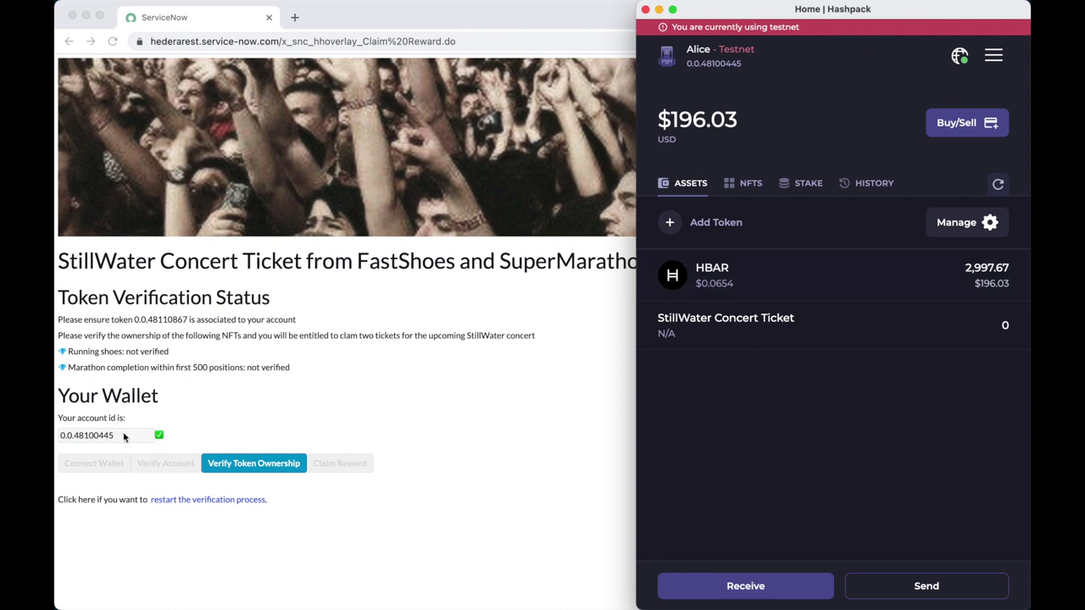
left_click(244, 464)
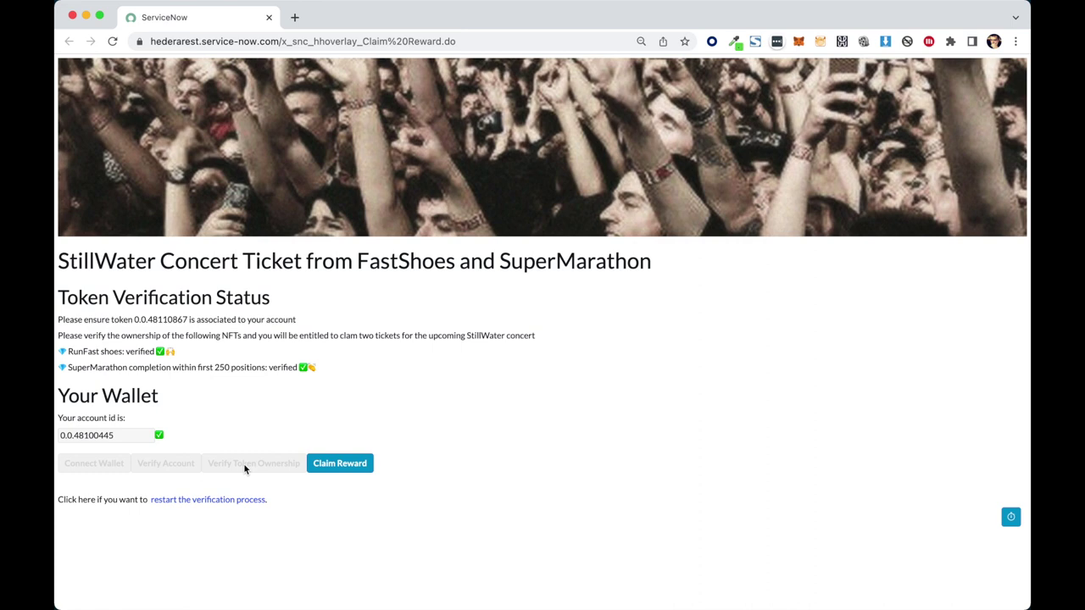
left_click(338, 464)
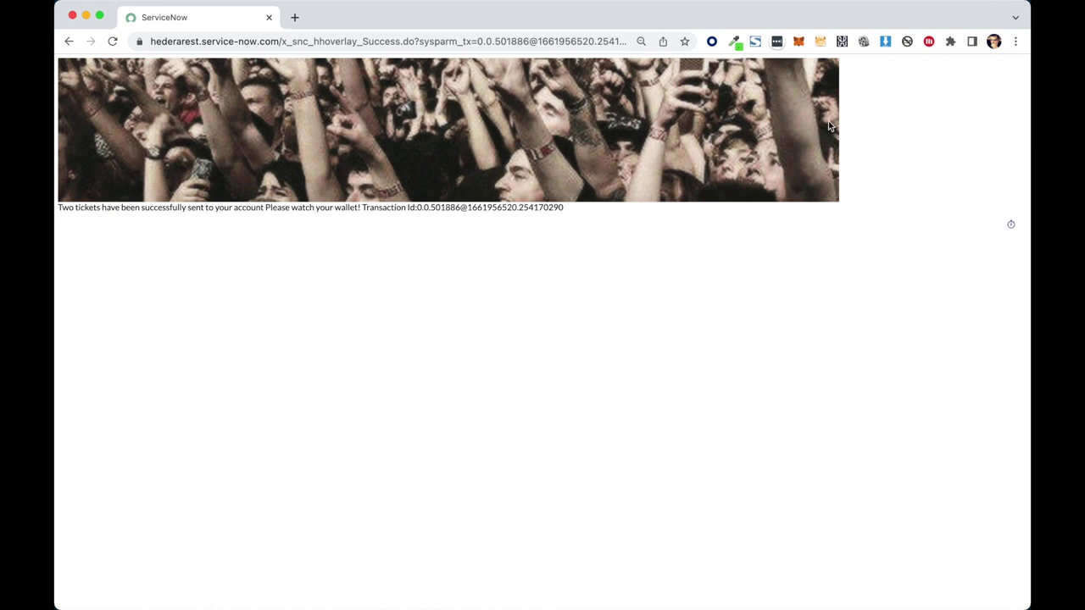
Reopen the HashPack wallet and refresh its assets to check the StillWater Concert Ticket balance.
left_click(843, 42)
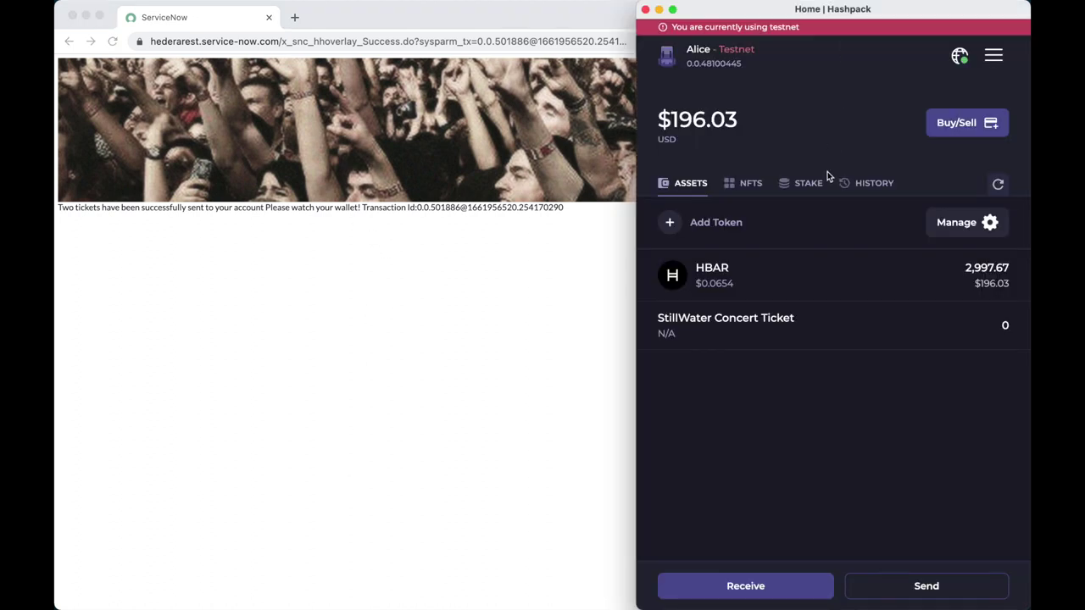
left_click(998, 186)
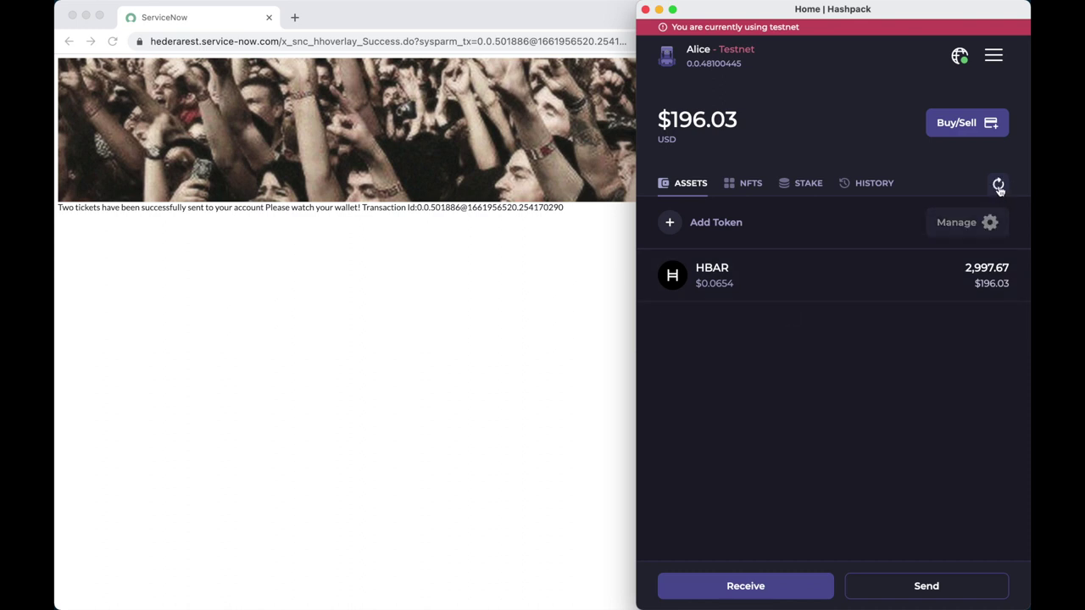